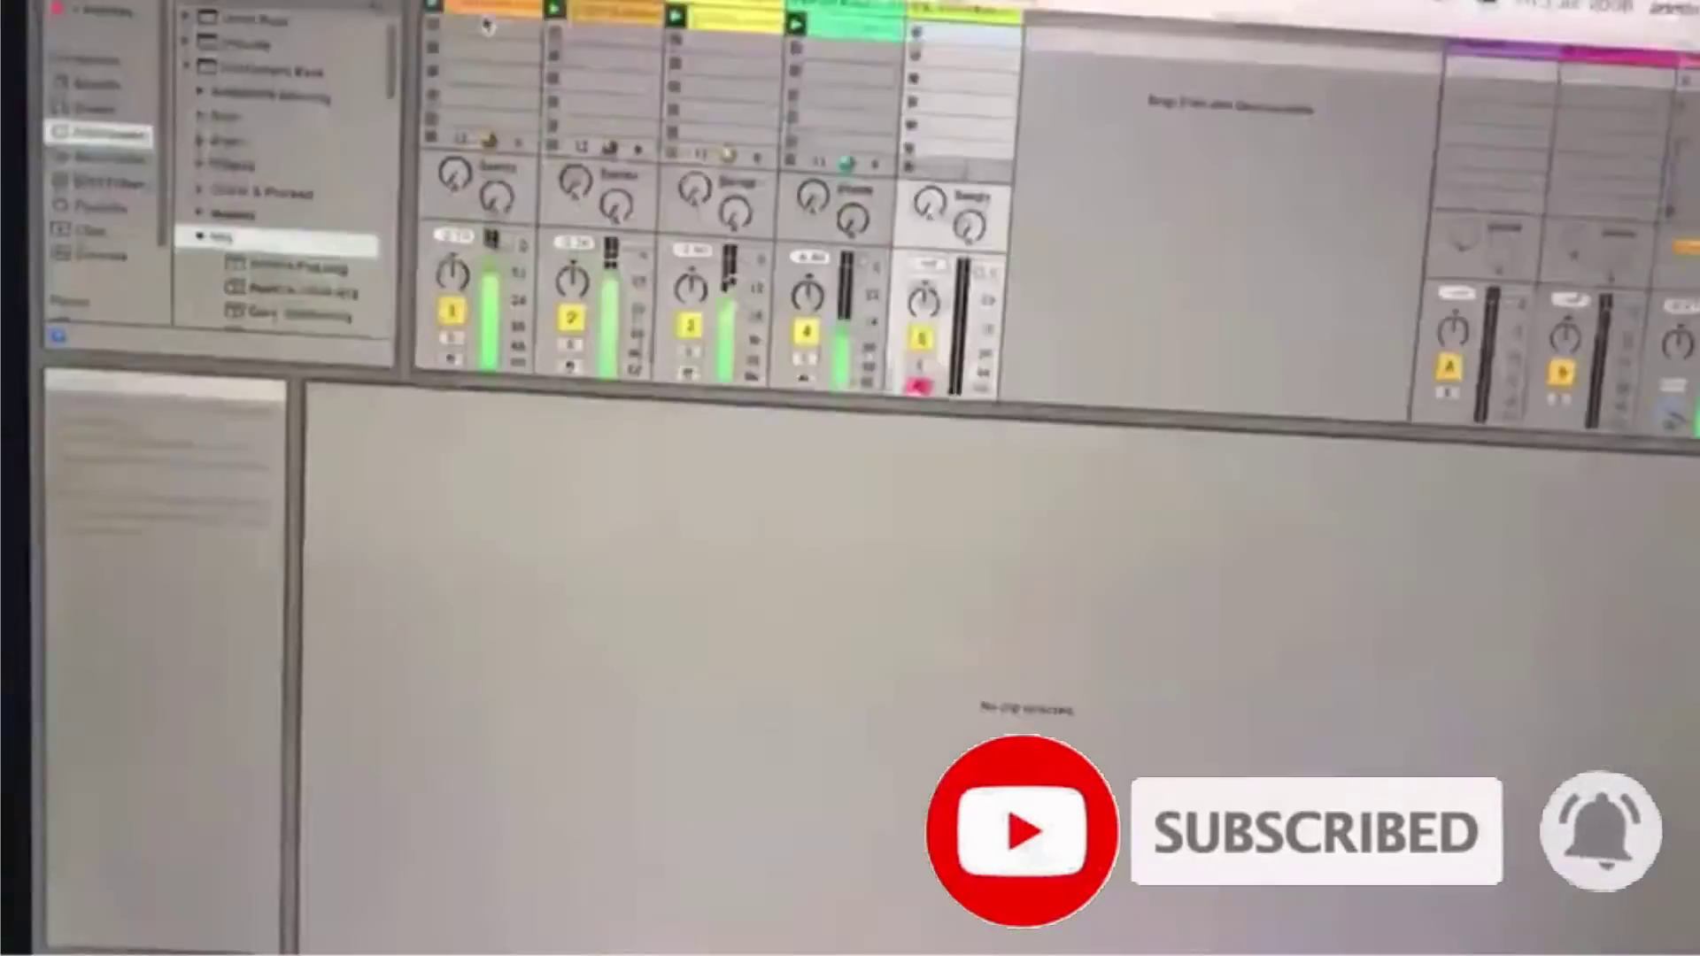
Step: In Ableton's Link/MIDI preferences, set Control Surface 1 to MiniLab mkII, then close Preferences
left_click(491, 13)
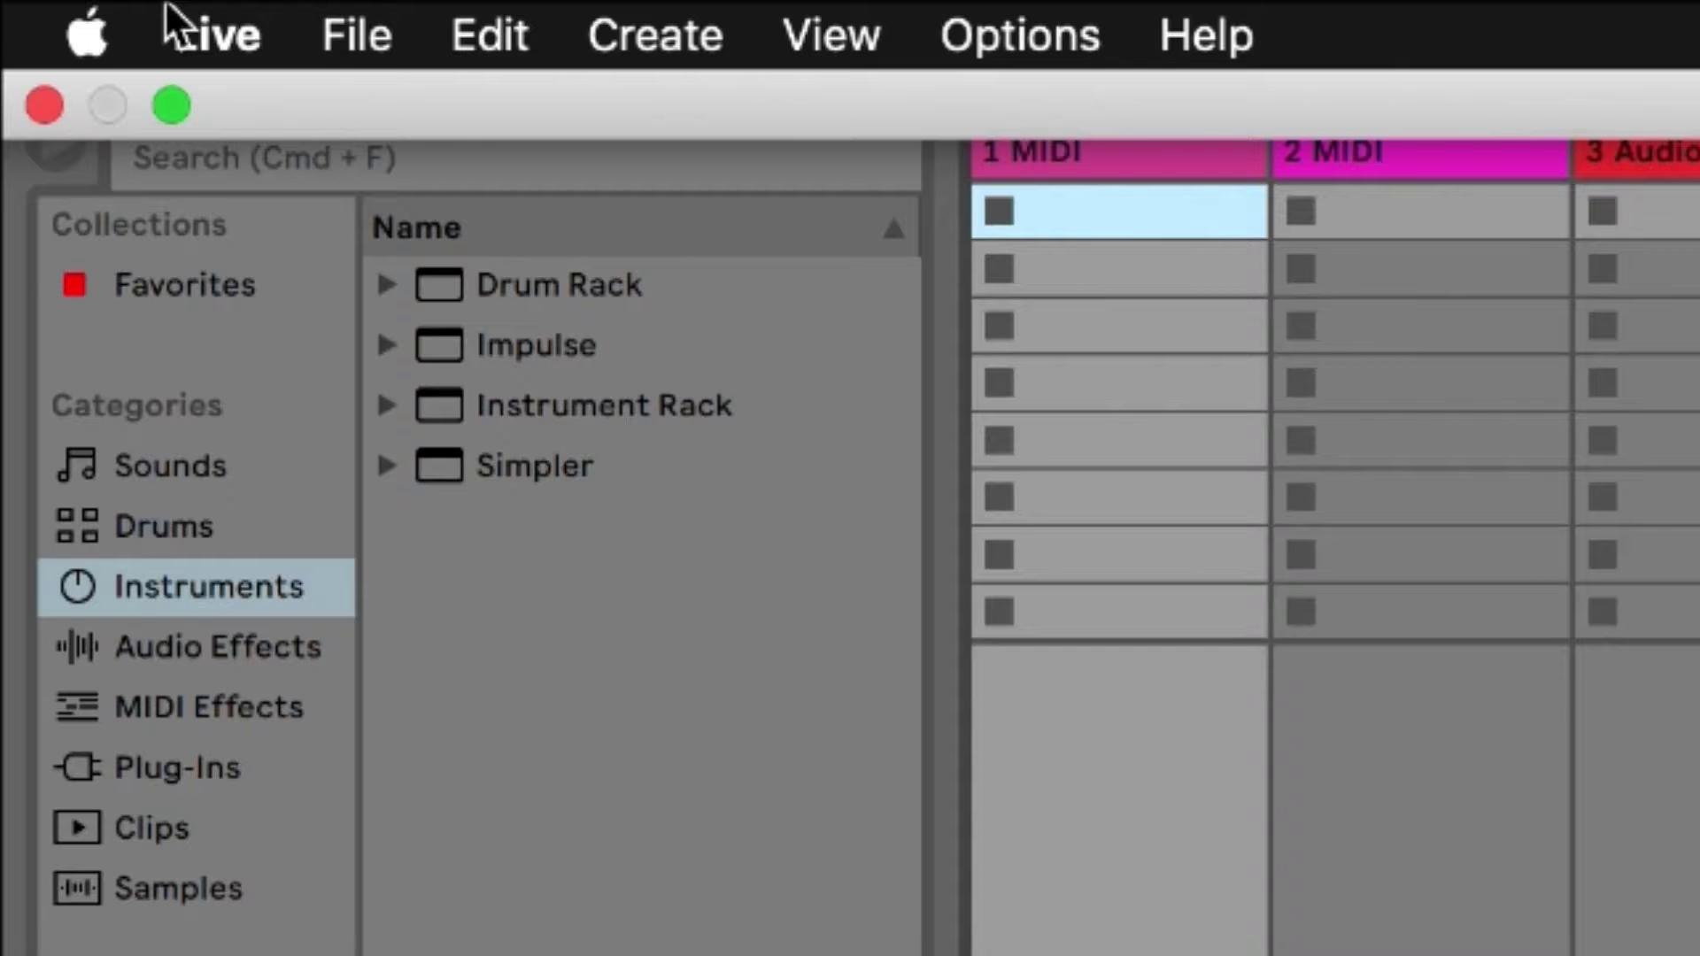
left_click(200, 10)
left_click(353, 209)
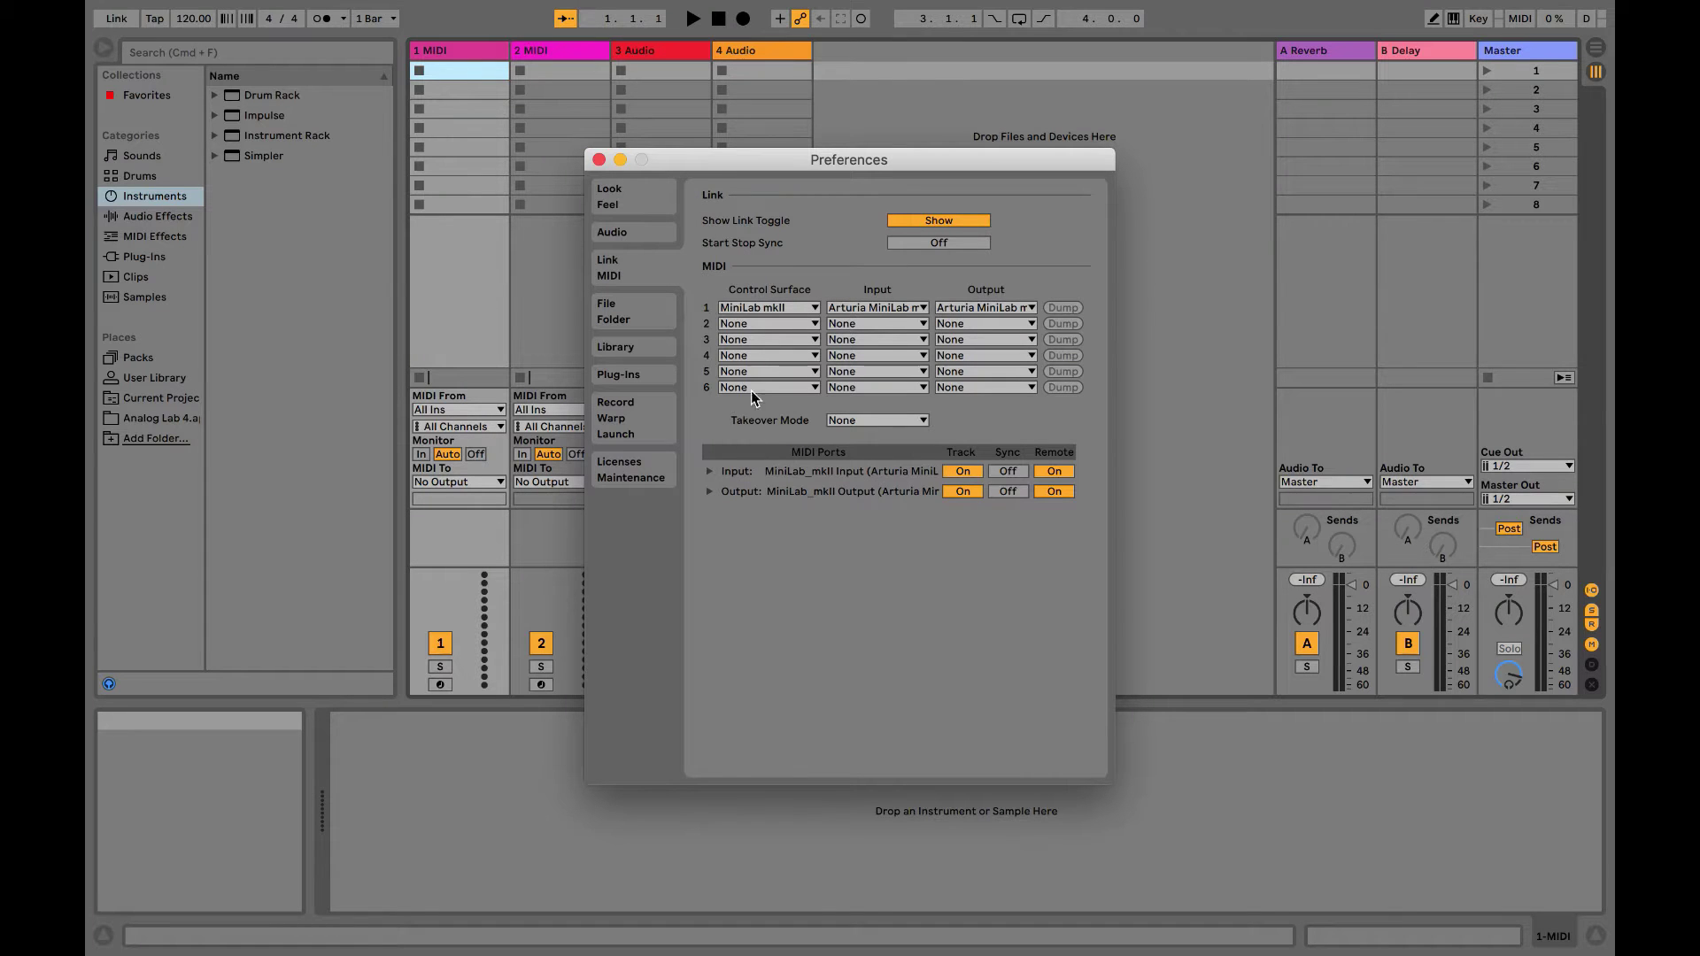
left_click(780, 308)
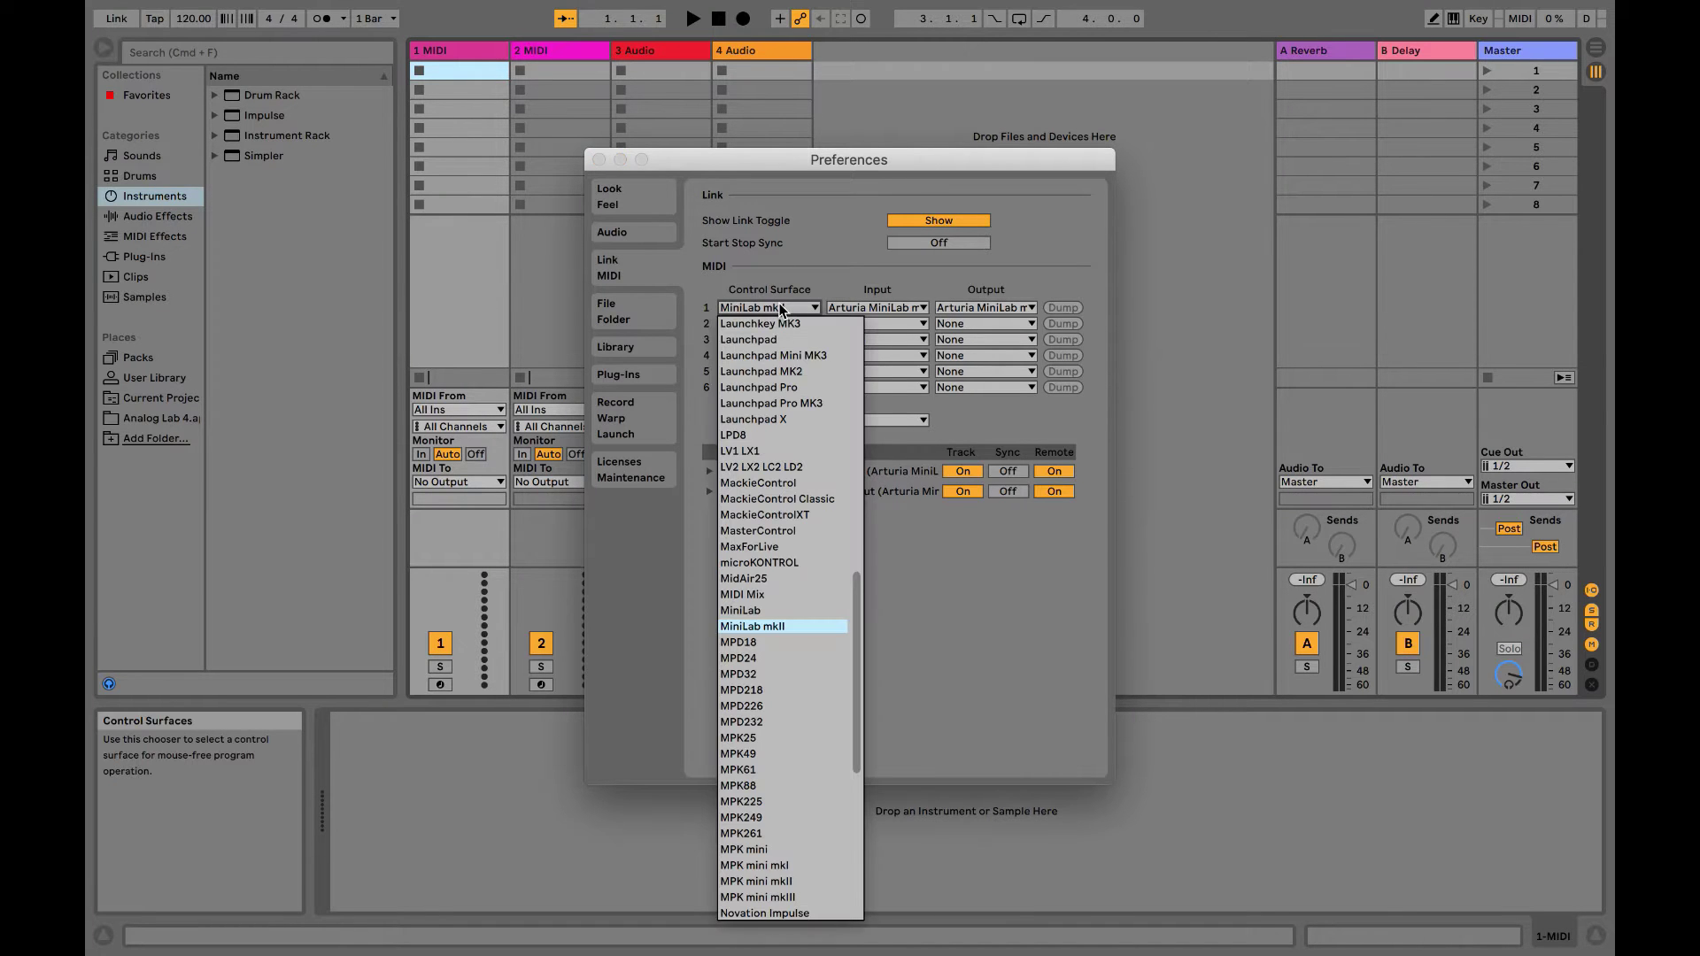
left_click(762, 626)
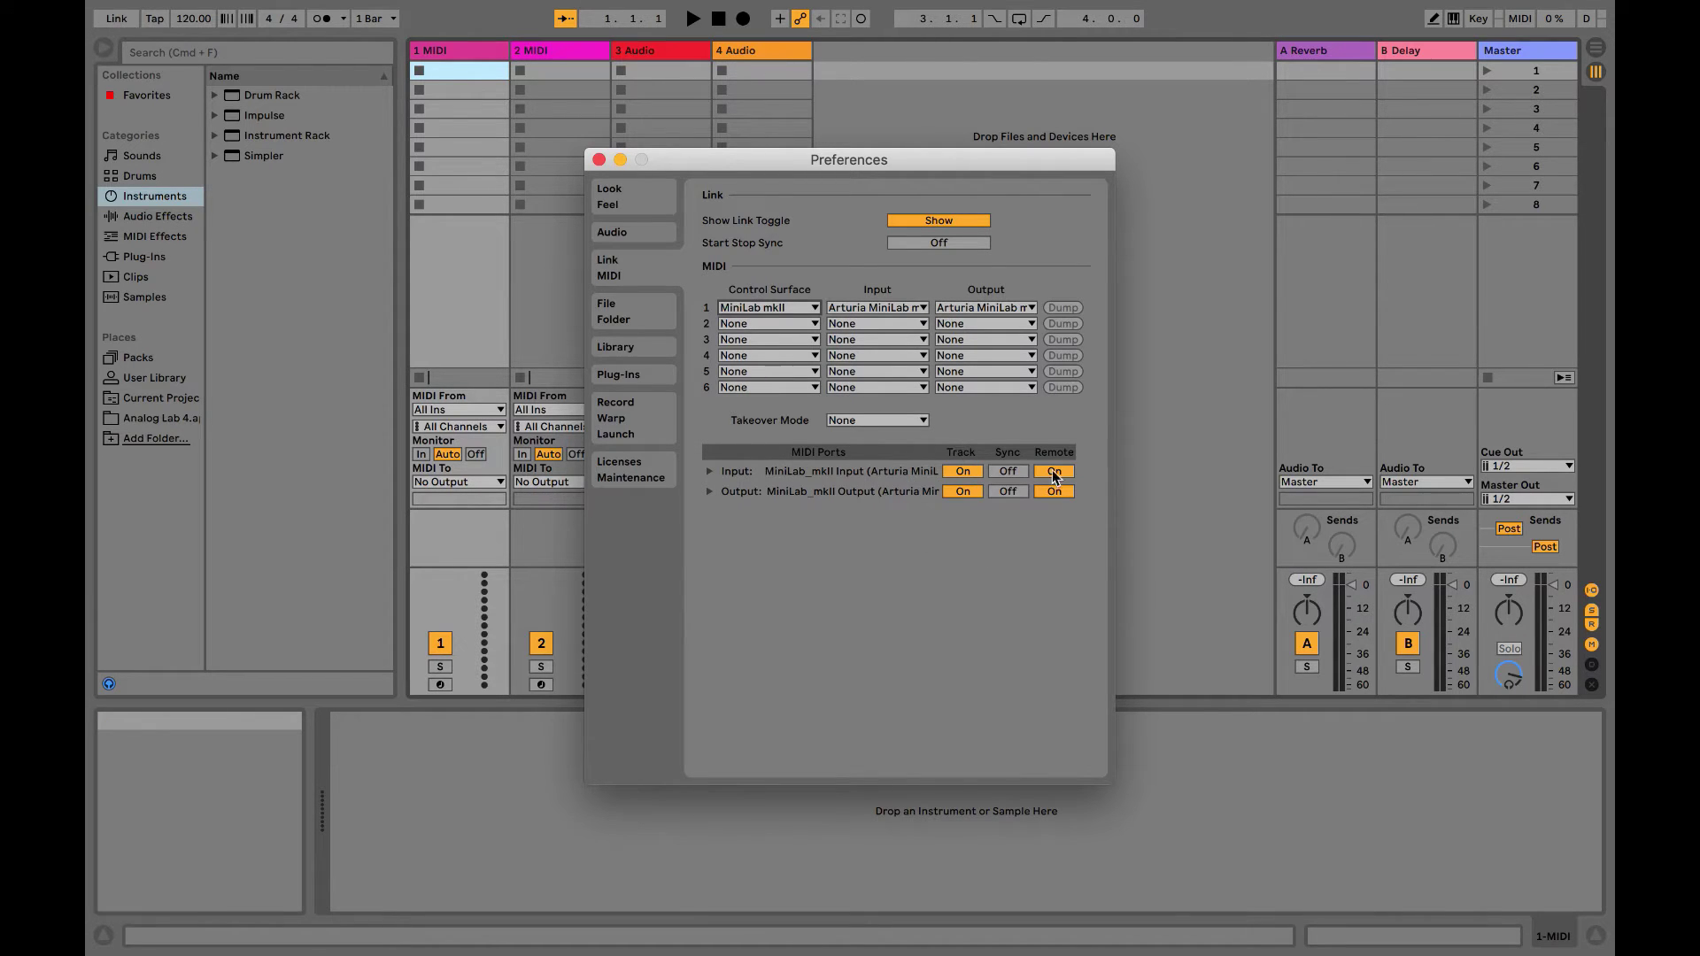
left_click(599, 160)
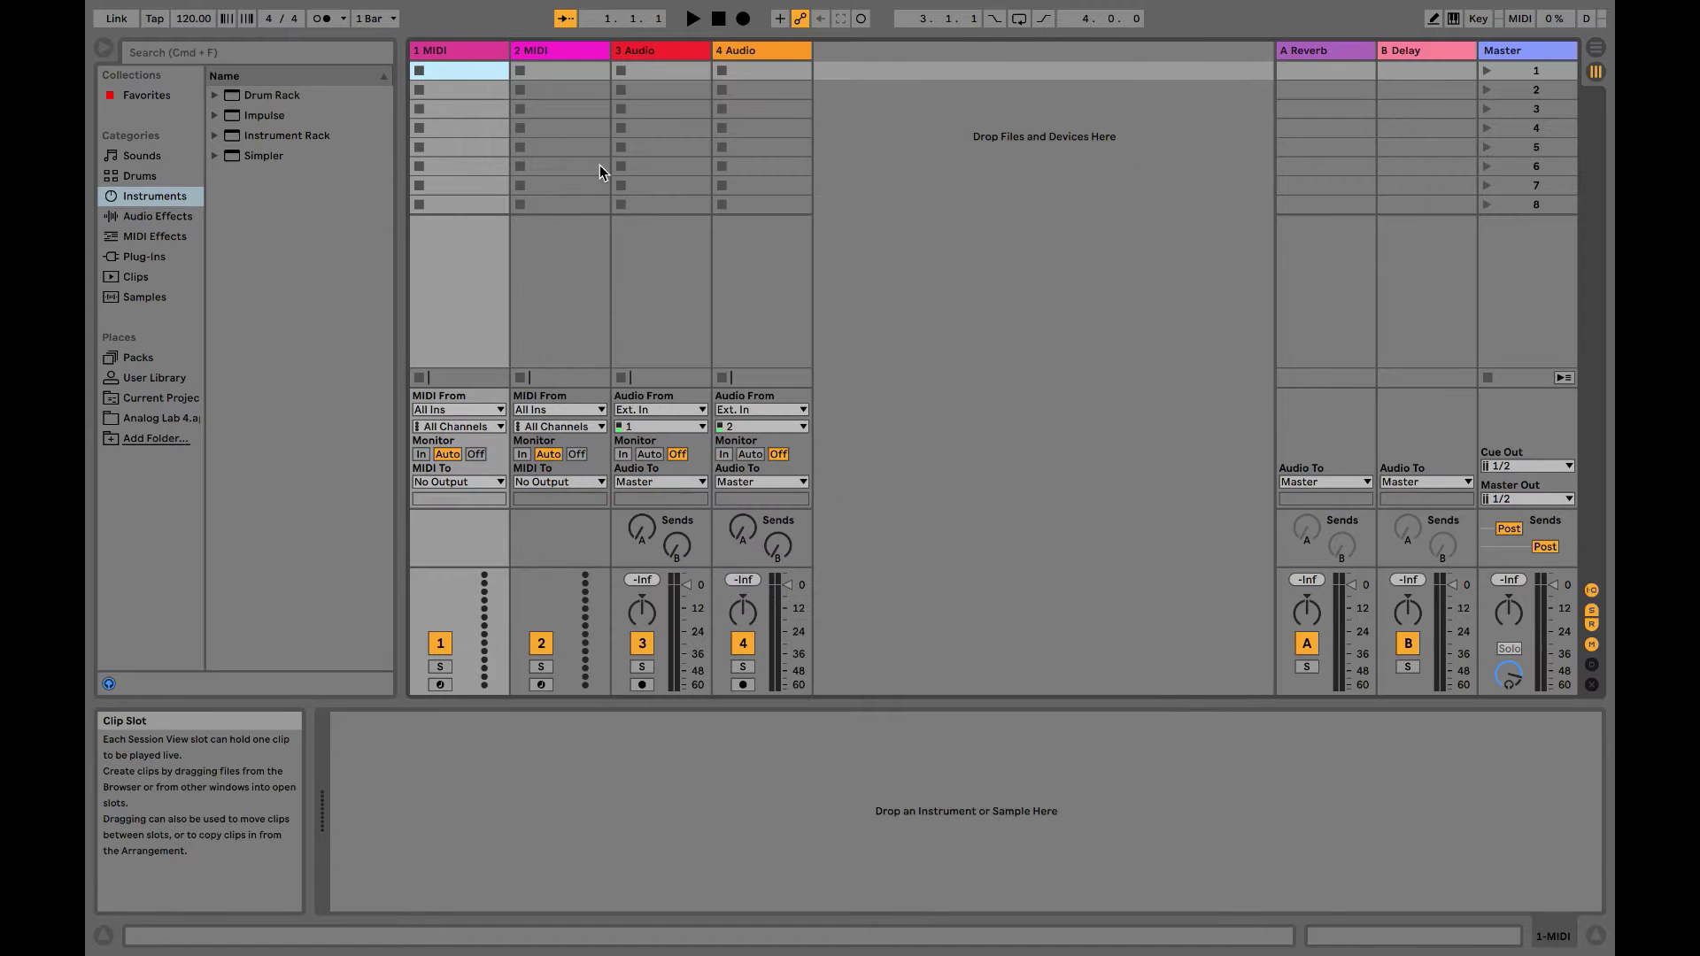
Step: Load Boffner Bass from Instrument Rack > Bass onto the 1 MIDI track
left_click(215, 135)
left_click(228, 176)
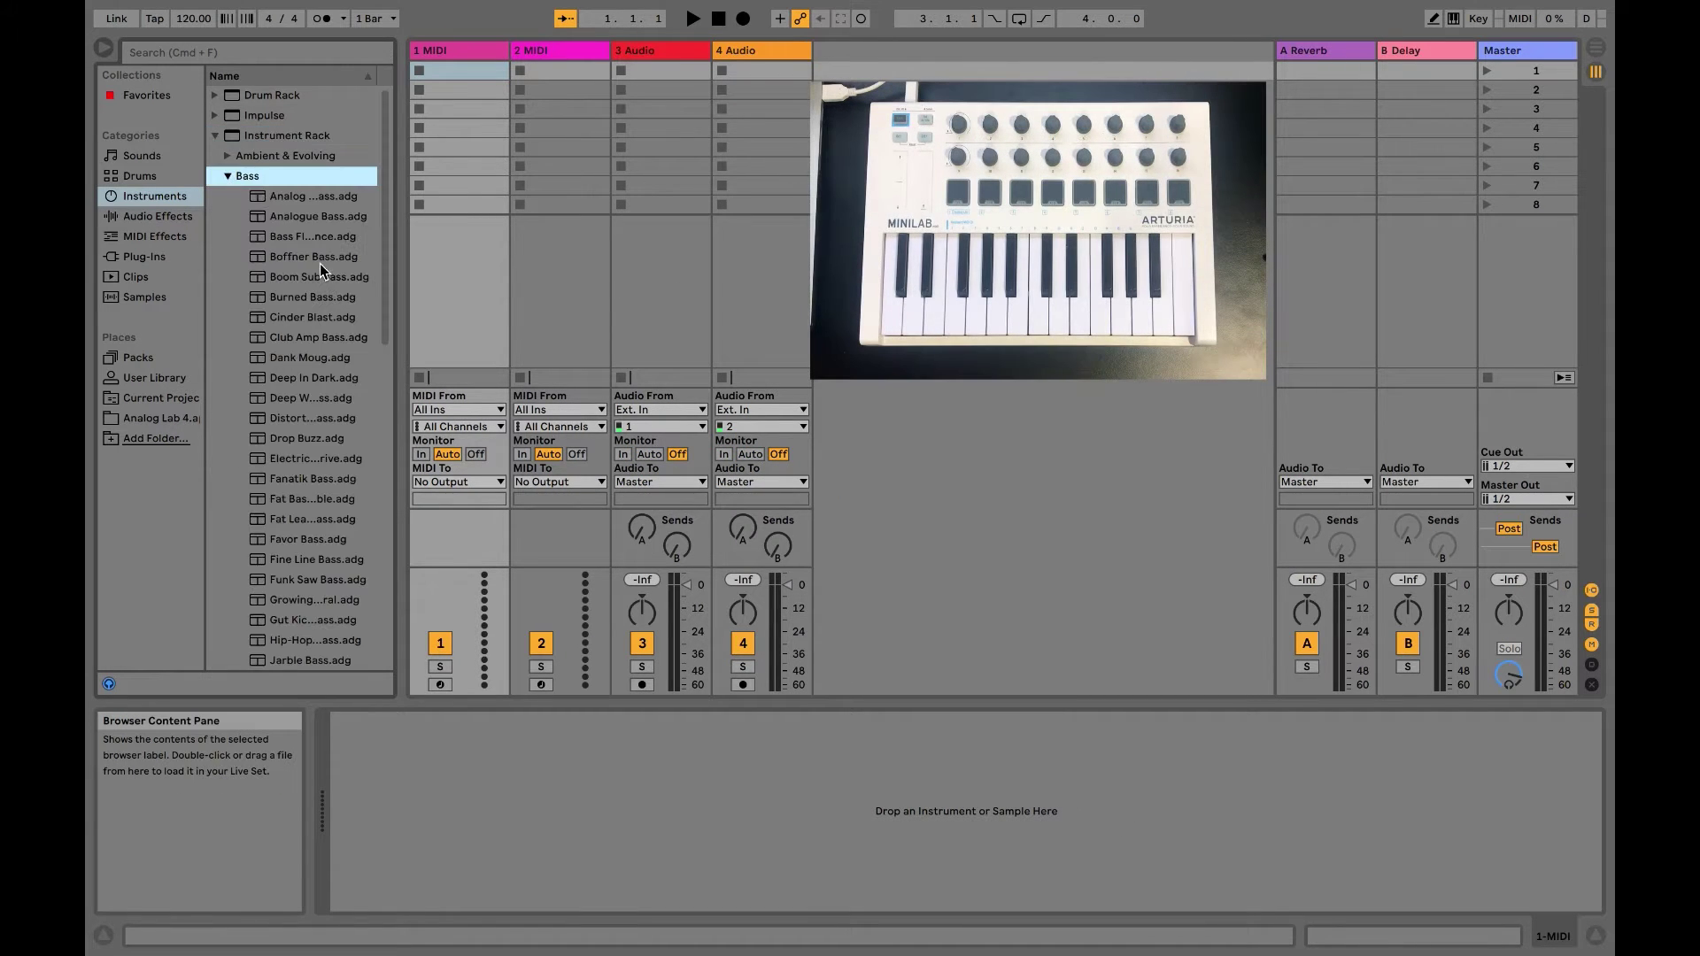
left_click_drag(321, 263, 469, 46)
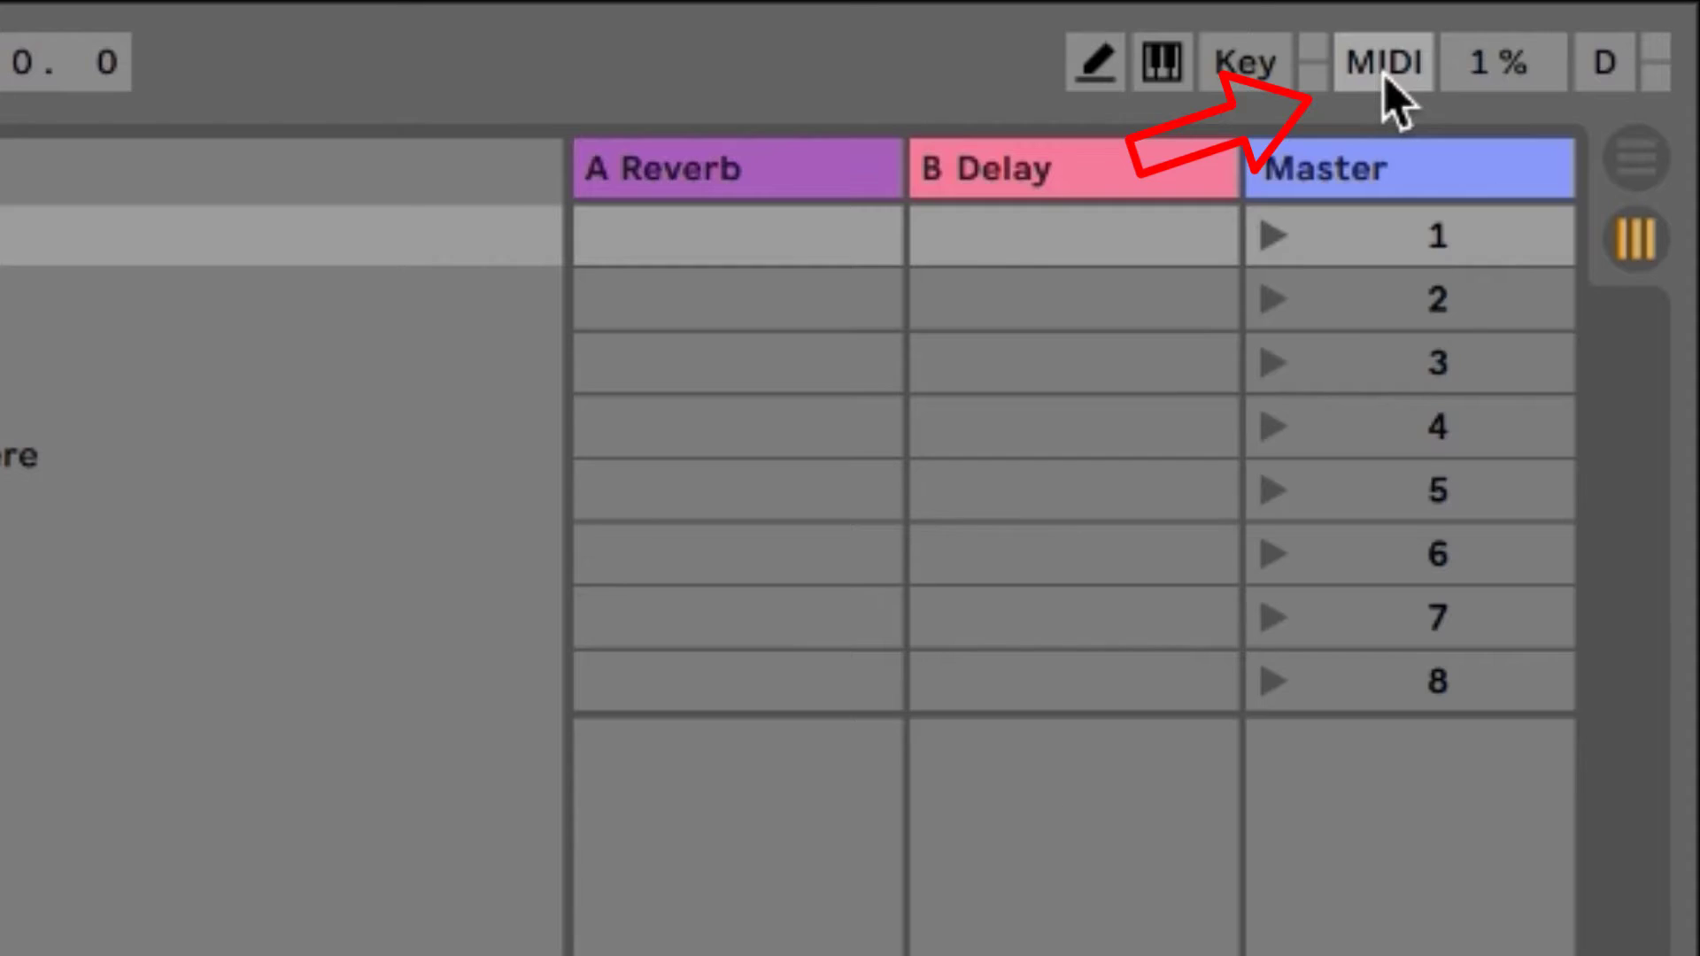
Step: MIDI-map track 1's record arm button to the MiniLab pad note C1
left_click(1520, 19)
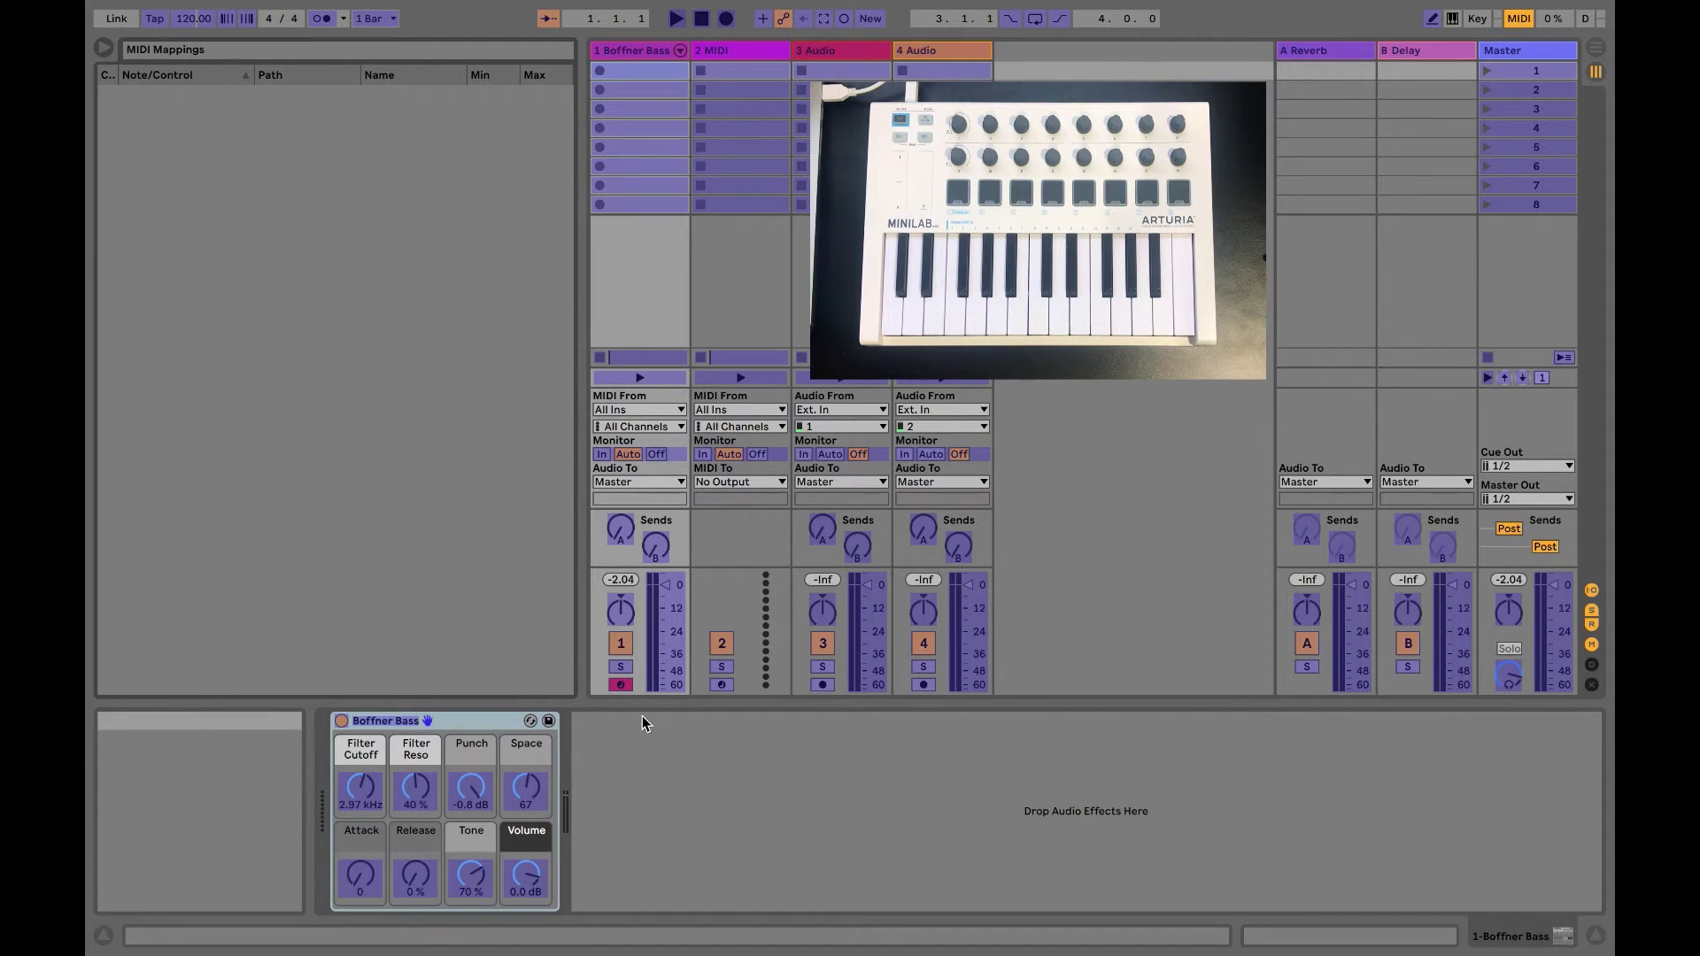
left_click(623, 688)
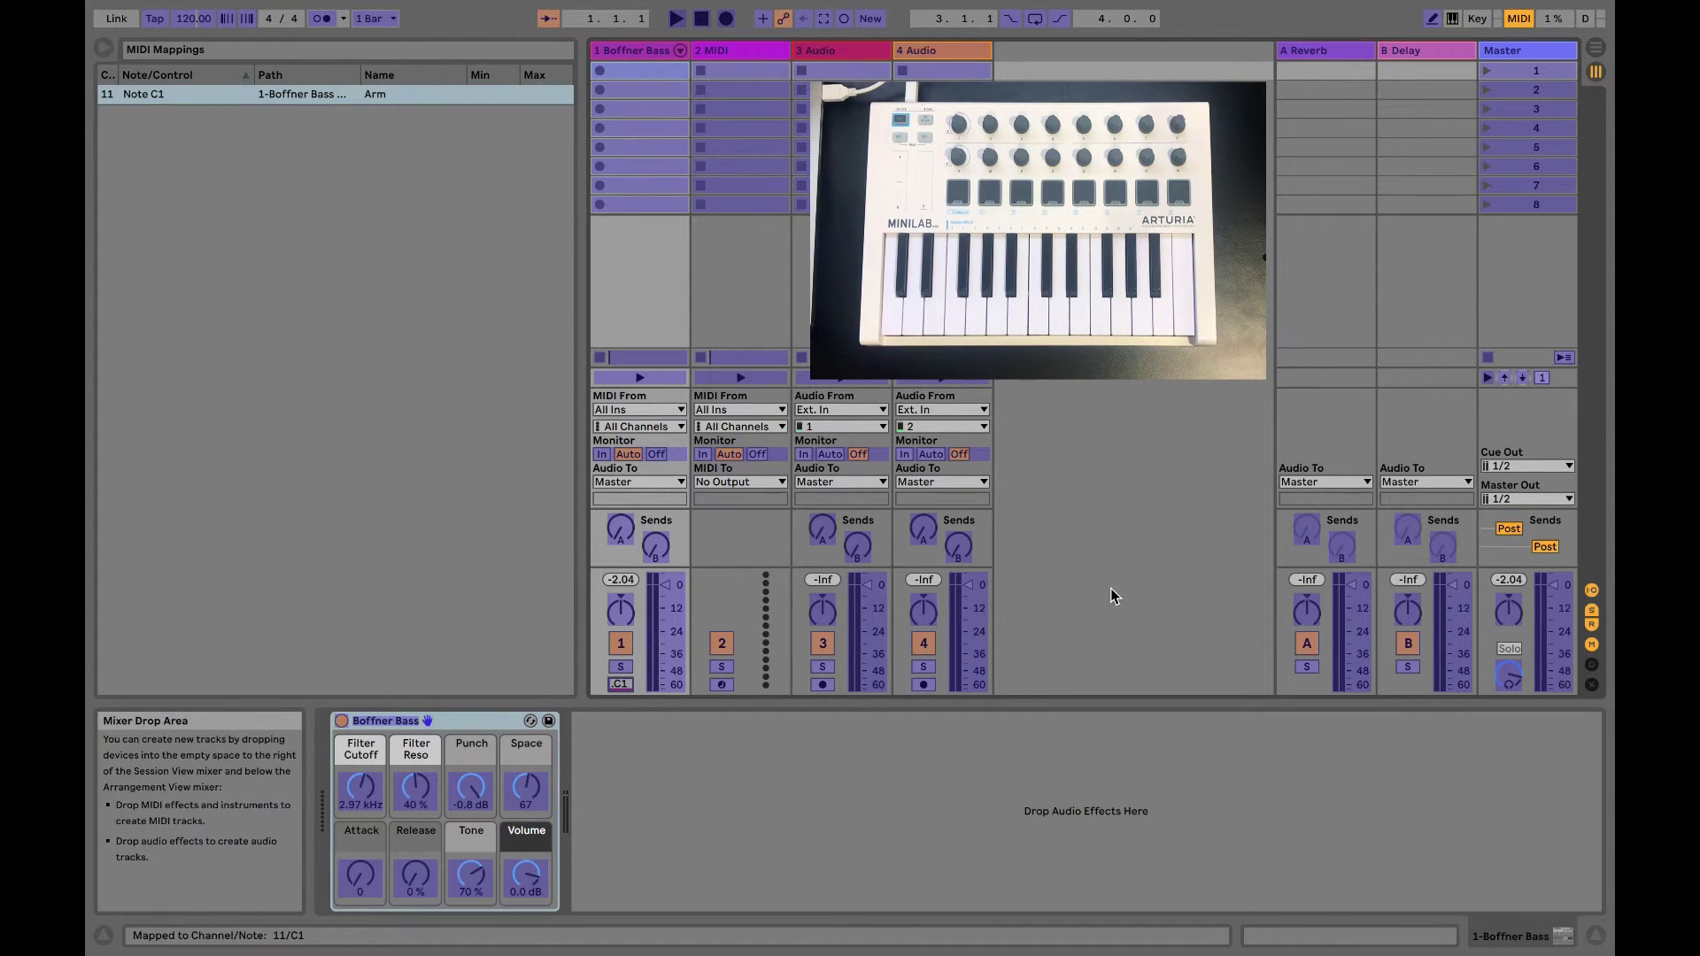
left_click(1519, 18)
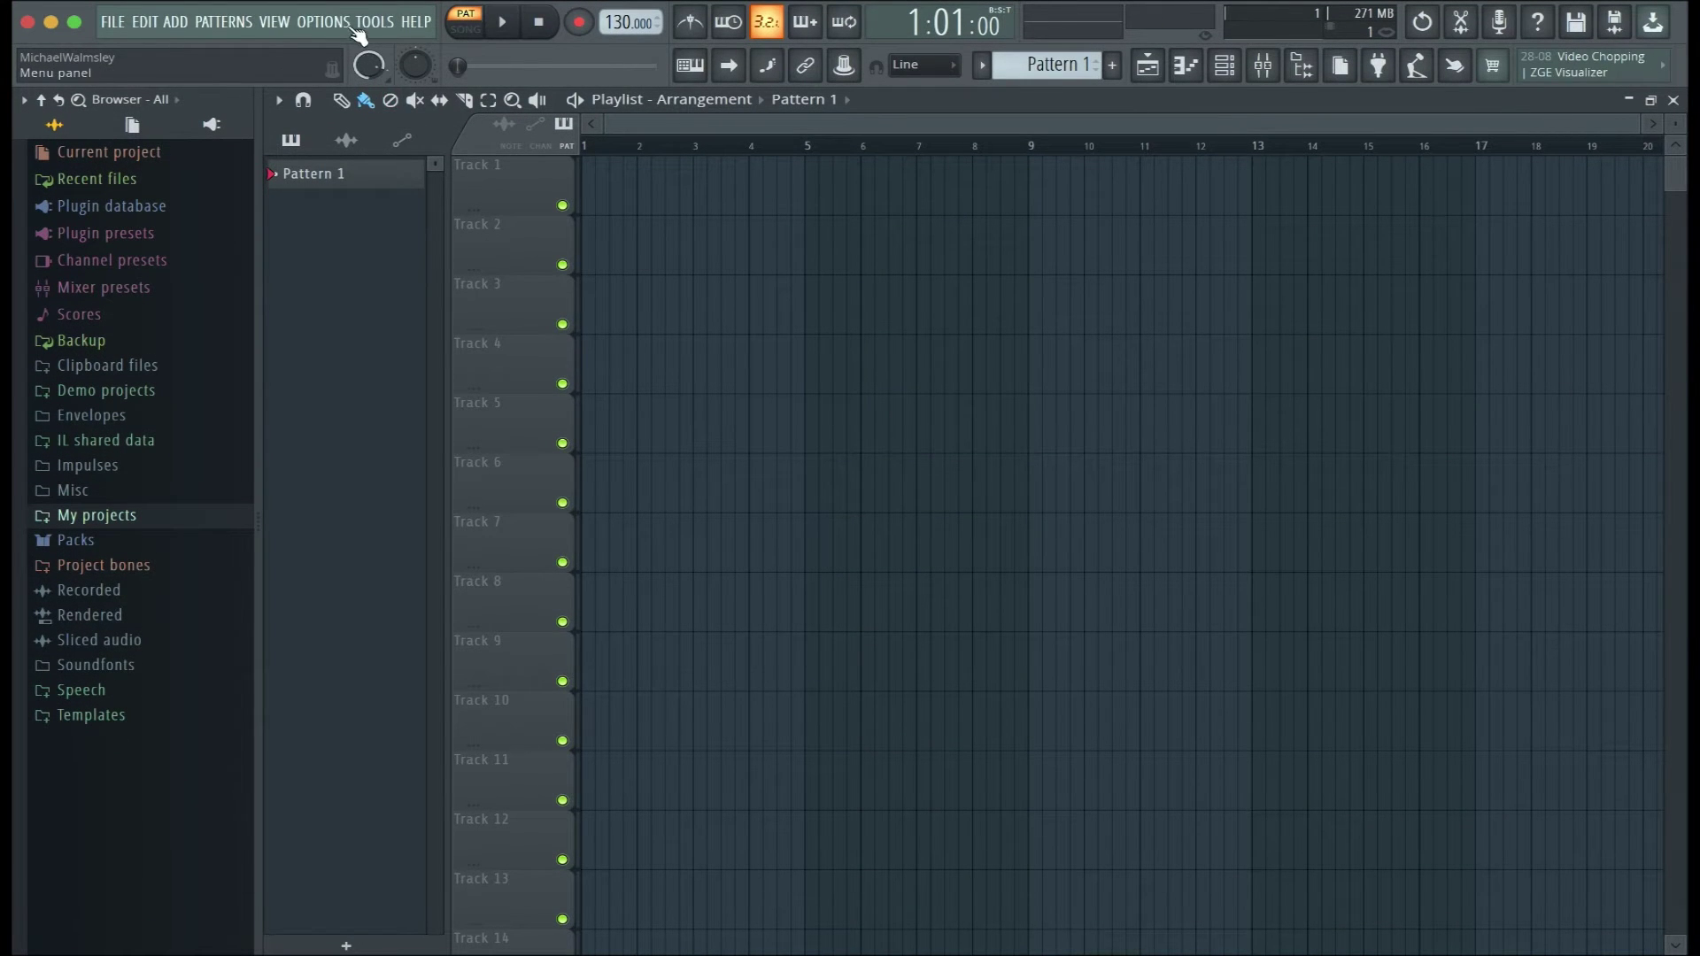
Step: Enable the Arturia MiniLab mkII input in MIDI settings with controller type generic controller
left_click(328, 24)
left_click(335, 67)
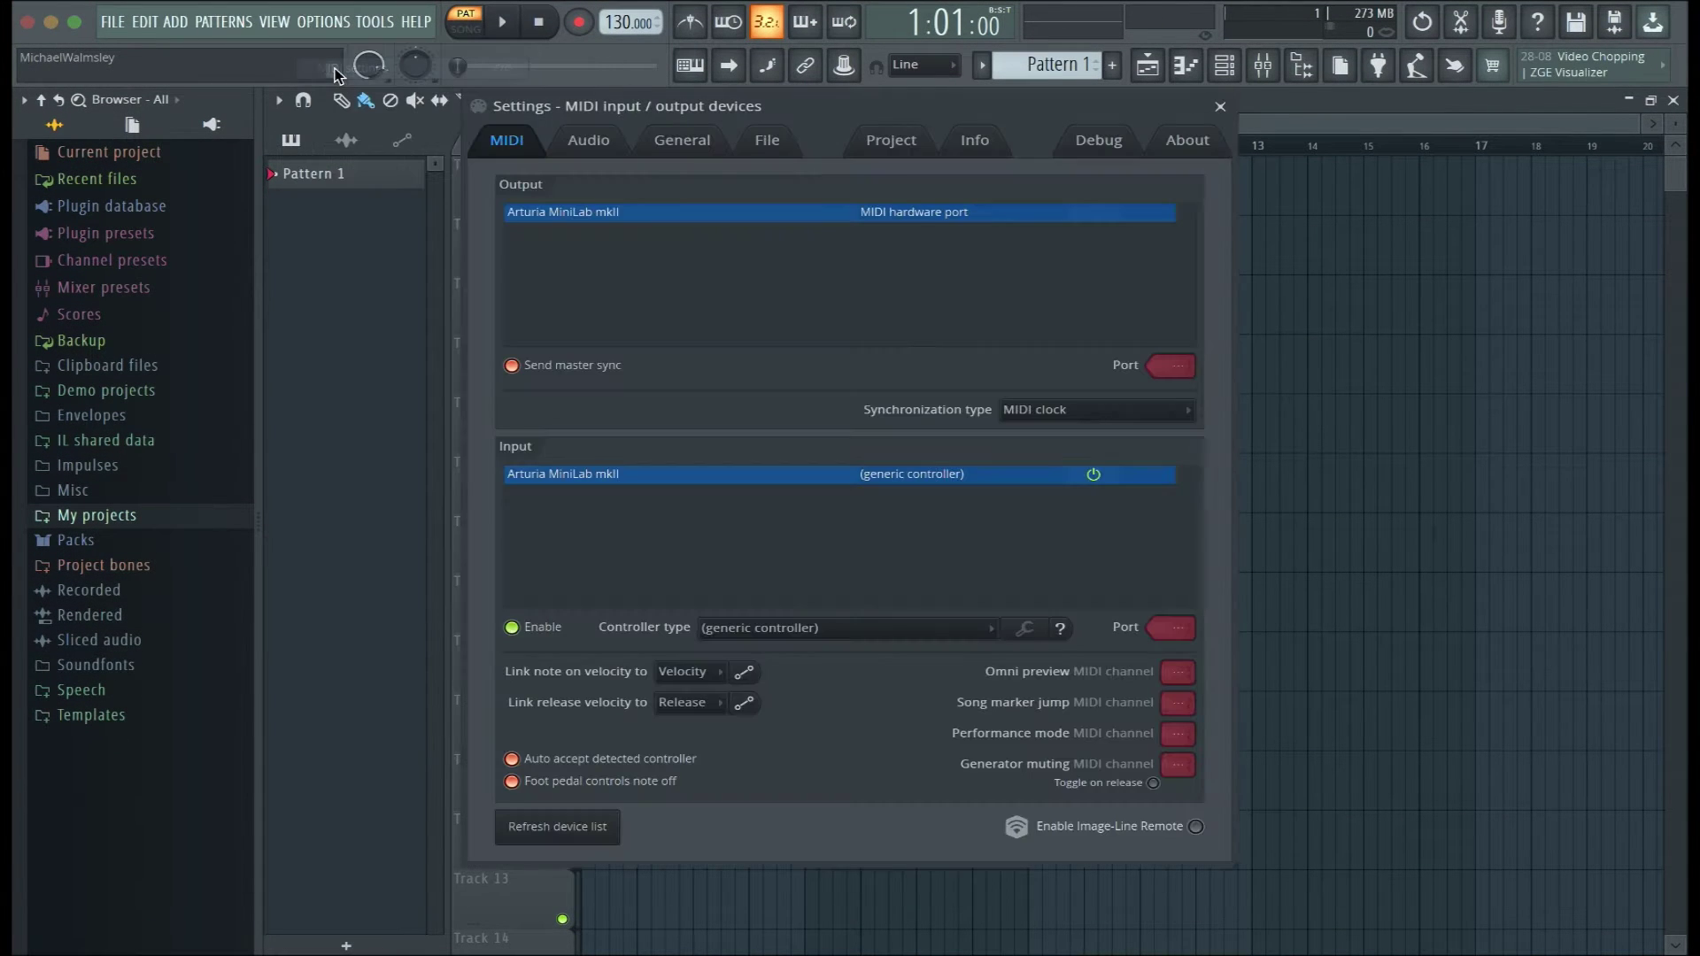
left_click(567, 215)
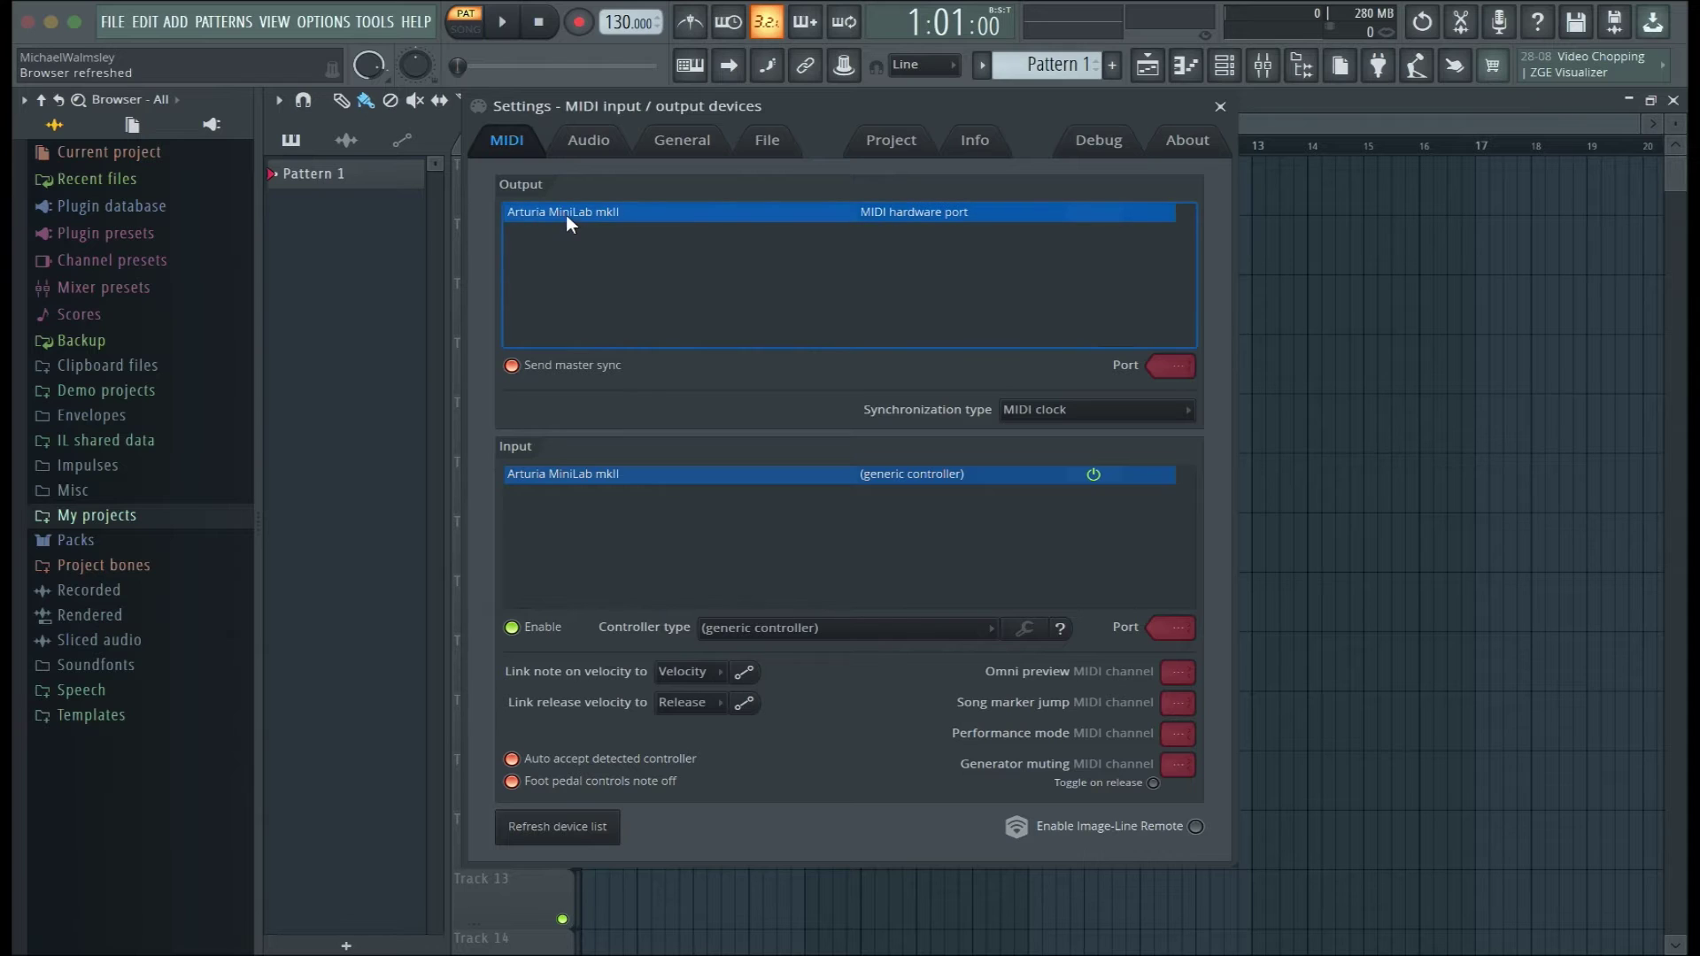
left_click(581, 478)
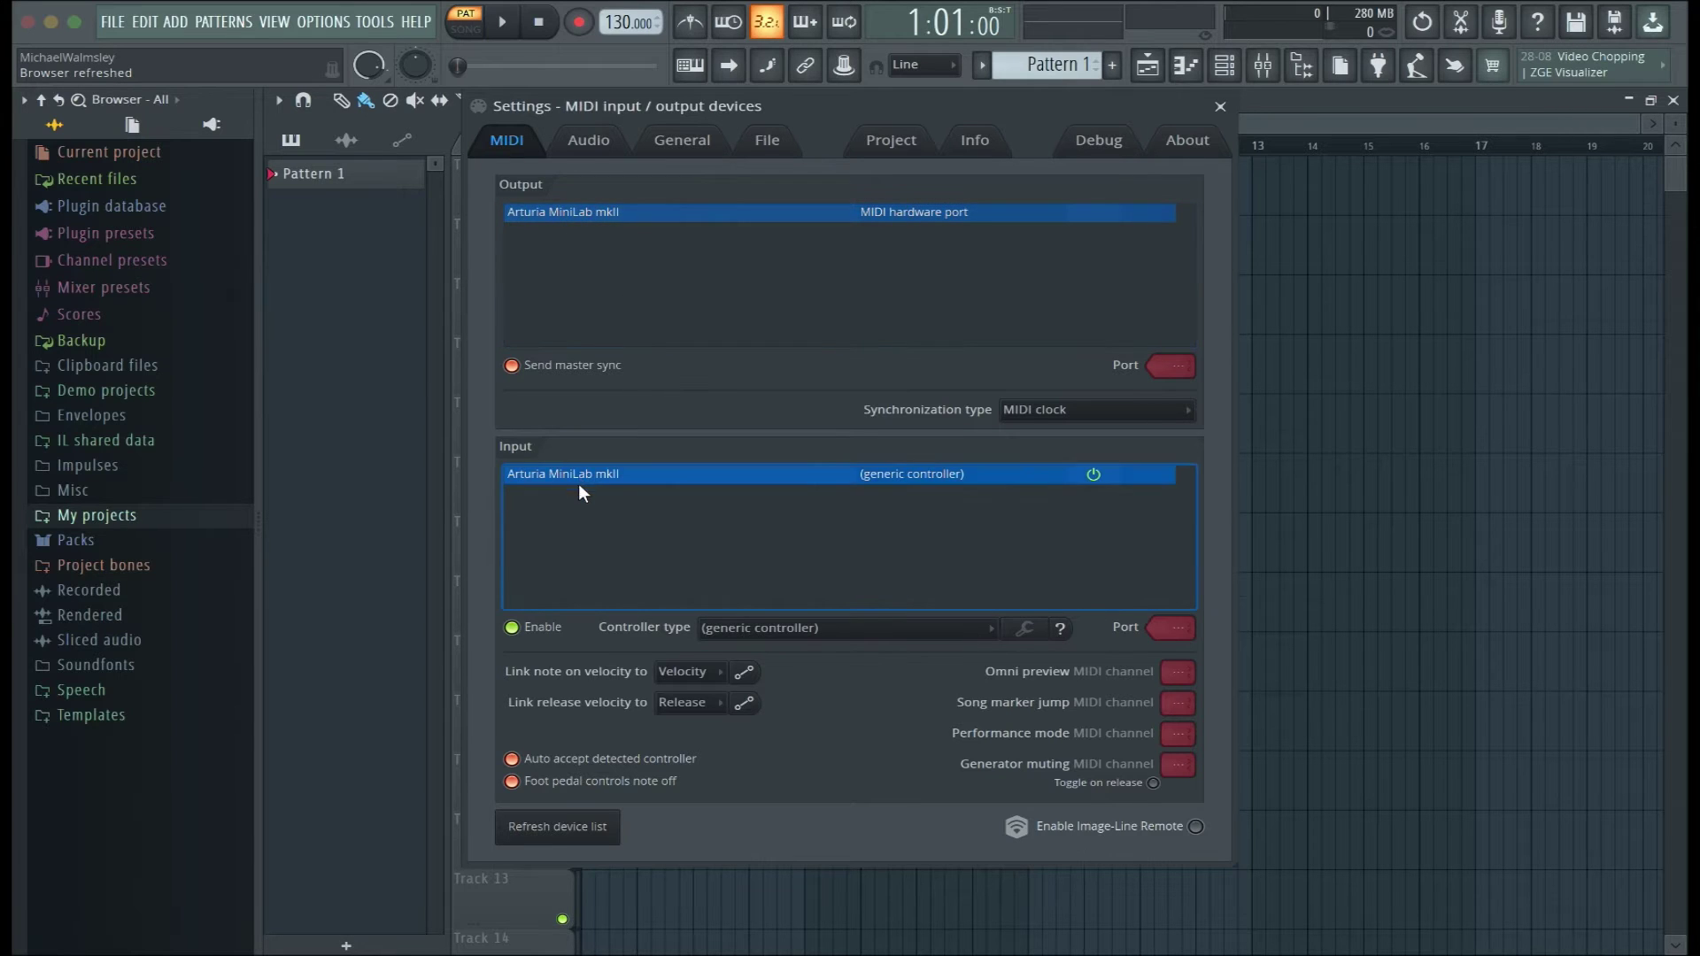
left_click(513, 630)
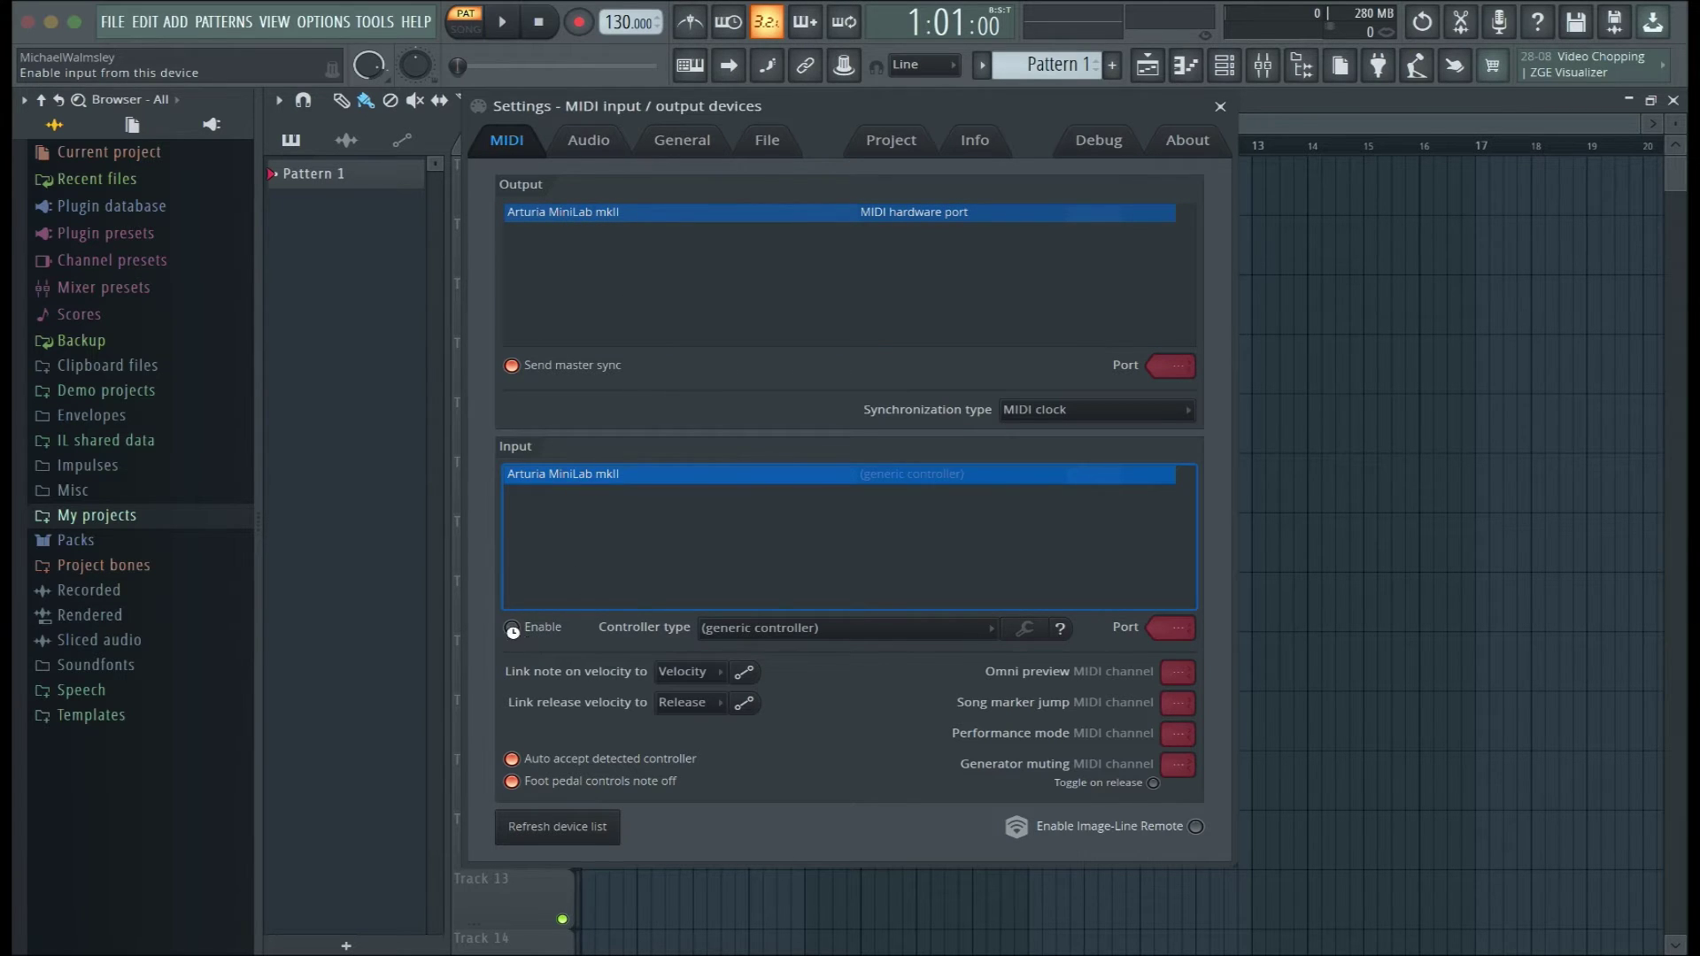
left_click(513, 630)
left_click(896, 627)
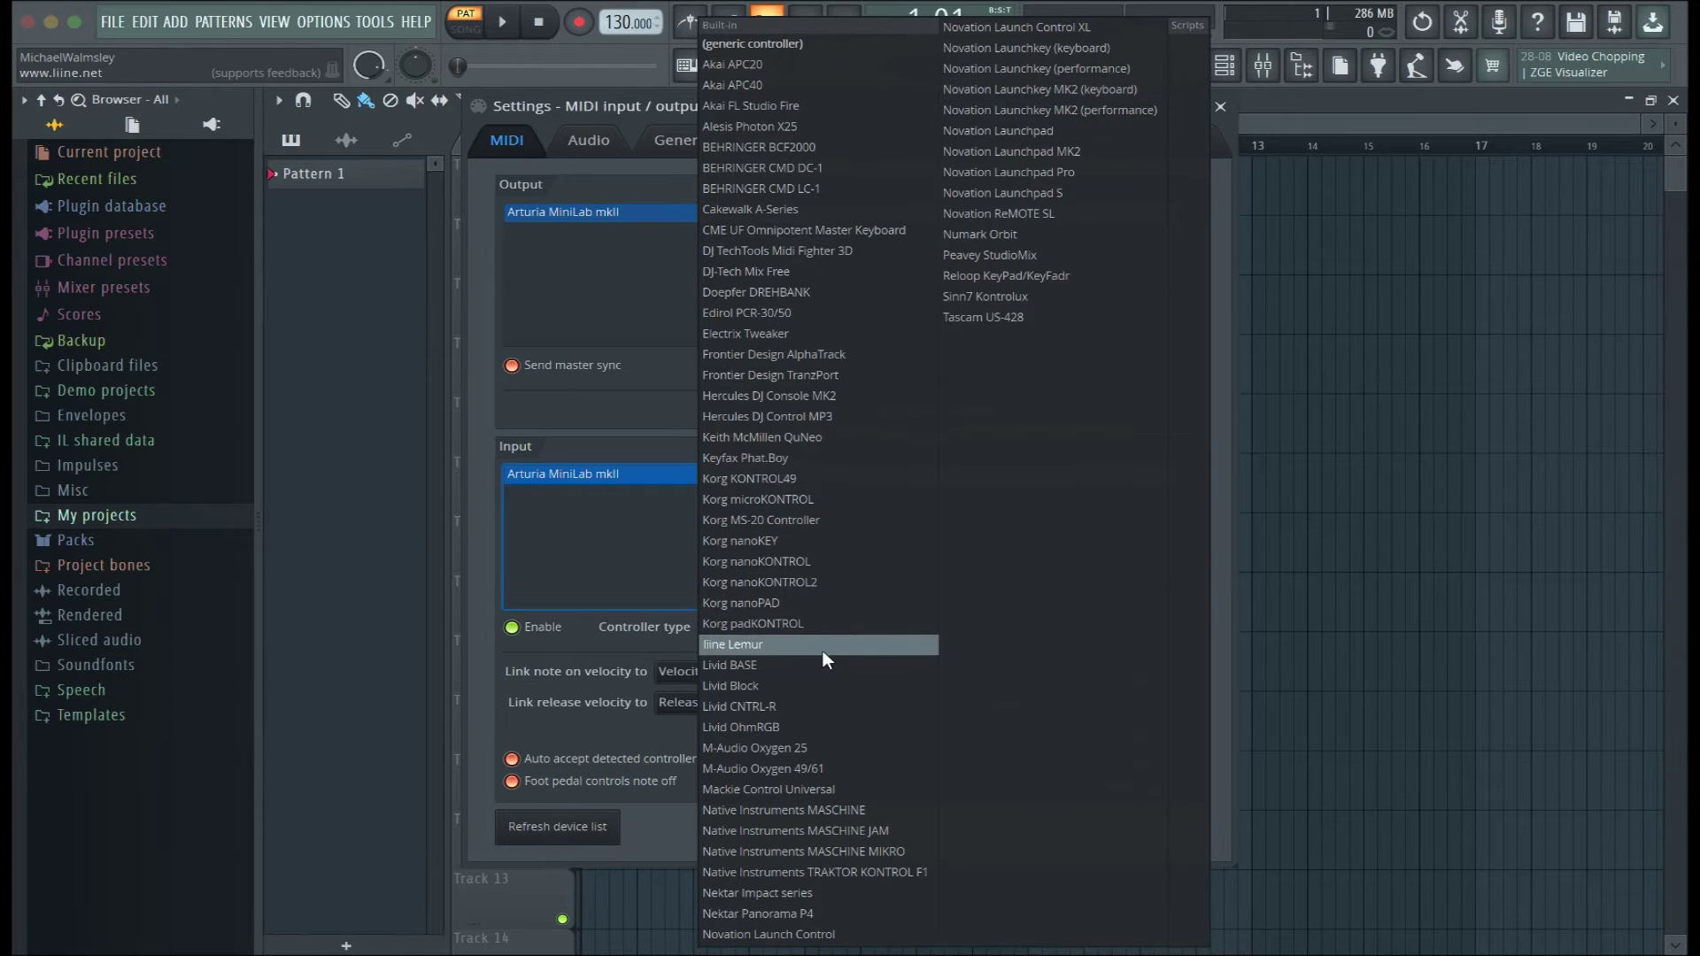
left_click(757, 46)
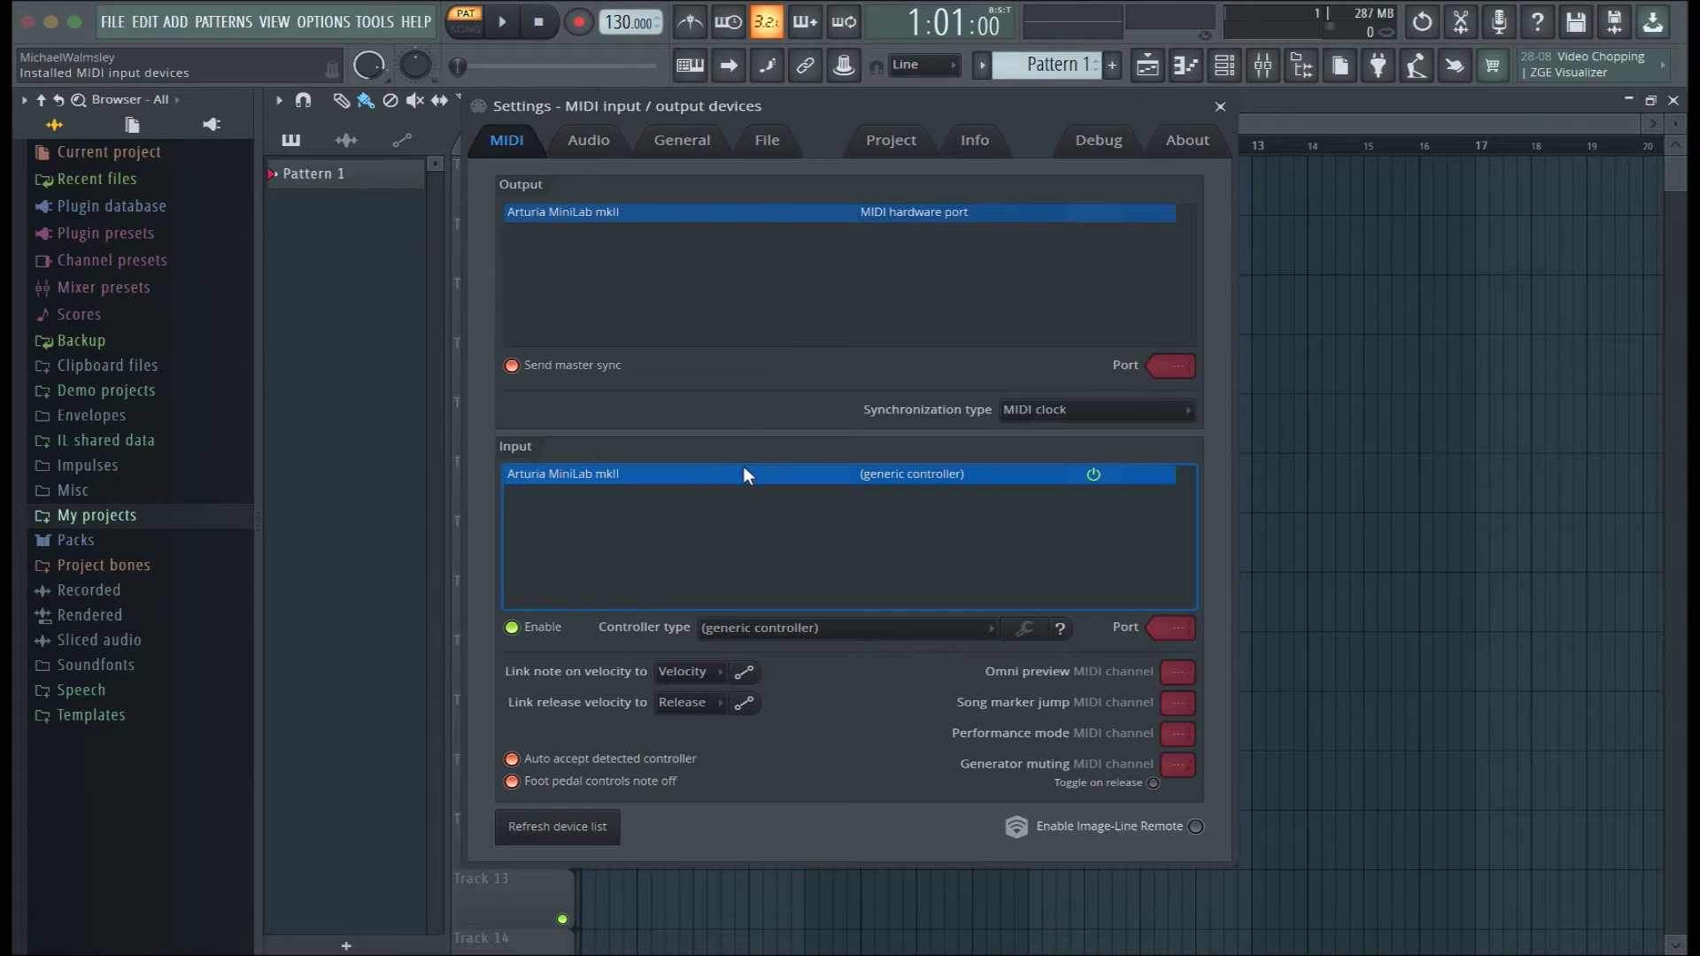
left_click(1220, 107)
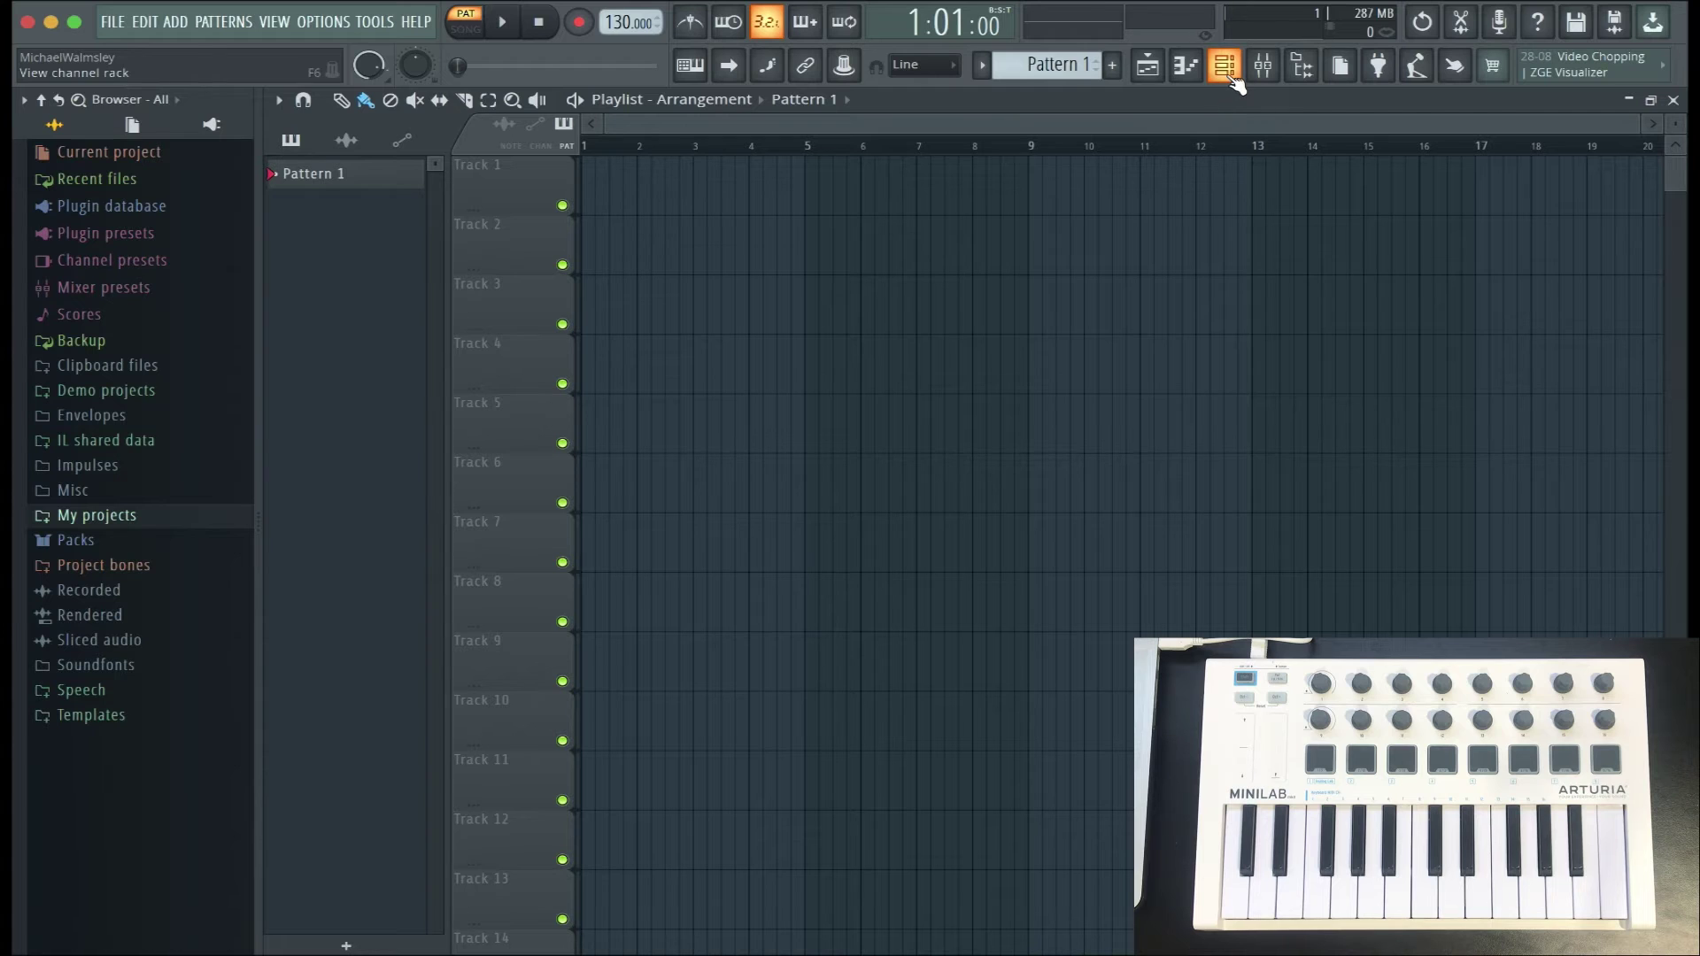
Step: Add FPC as a new channel and bring its window into view
left_click(1225, 65)
left_click(1078, 486)
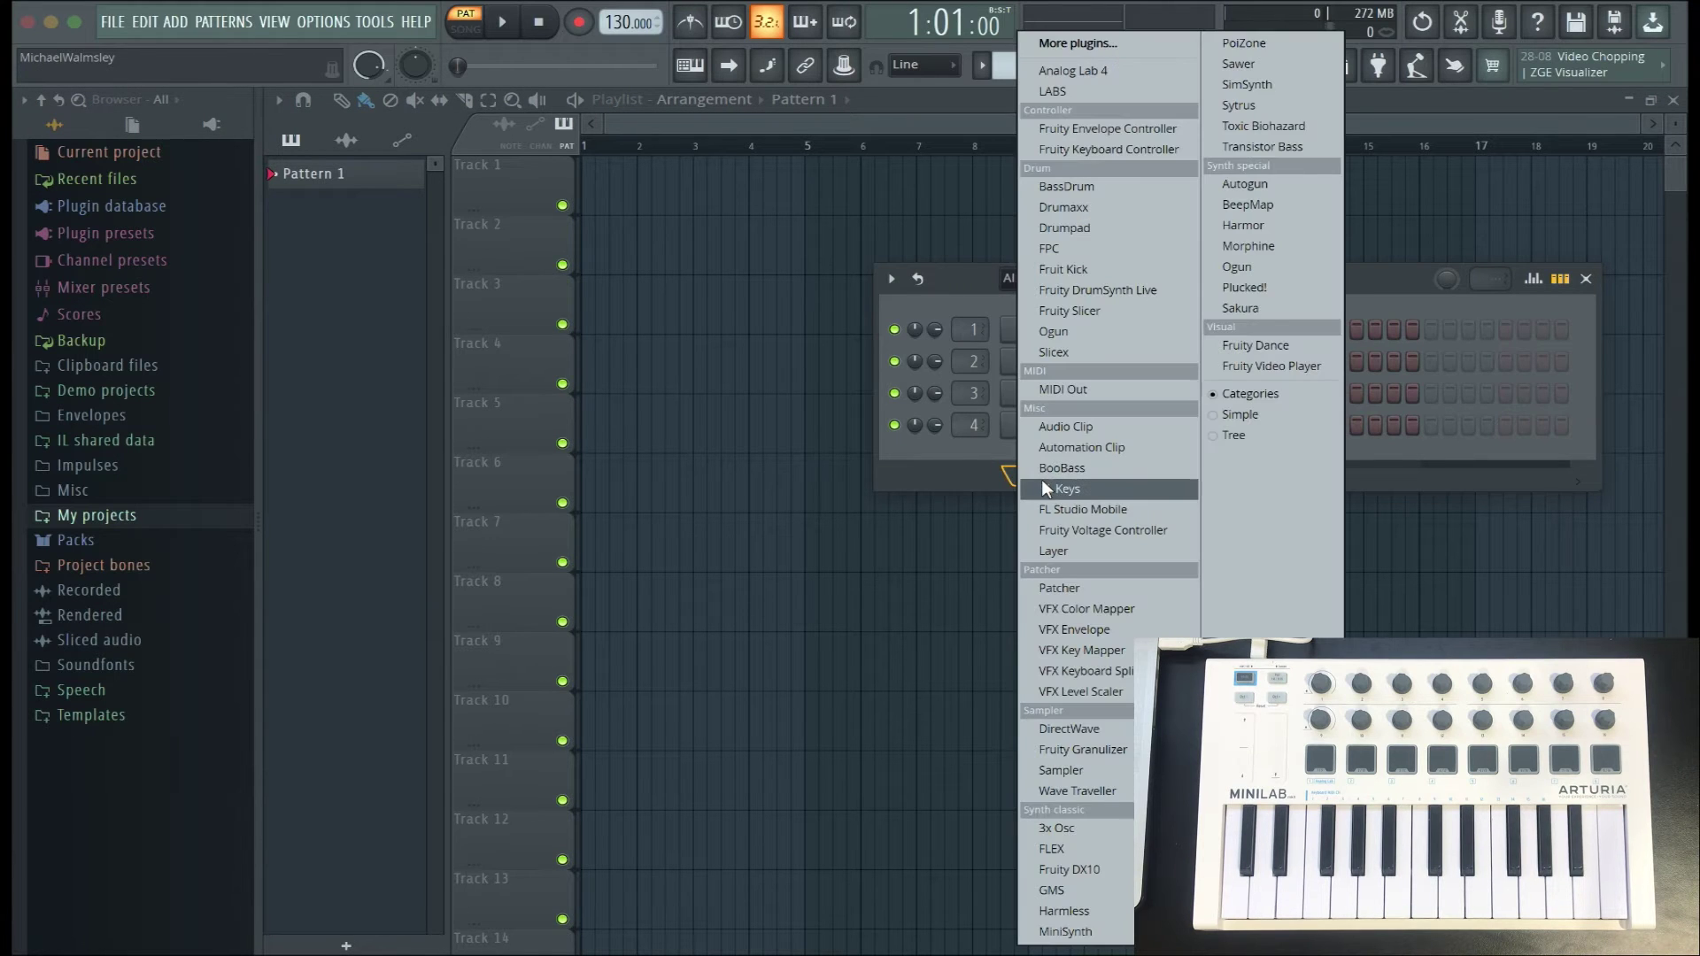
left_click(1078, 250)
key("F6")
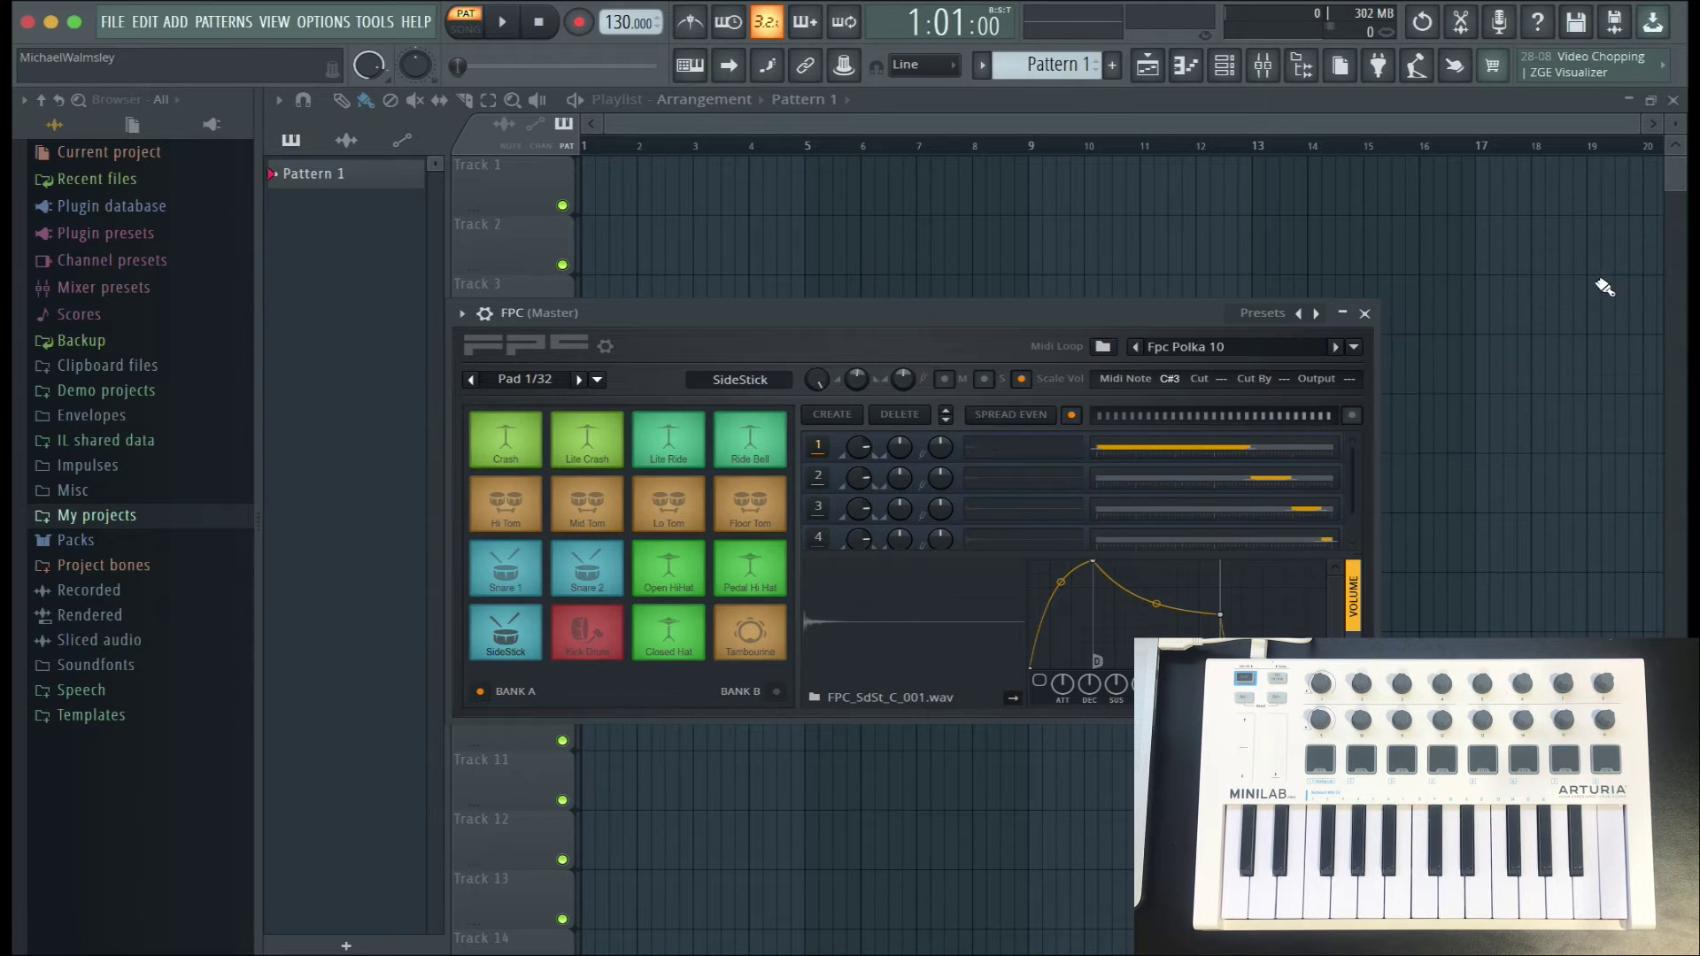
left_click_drag(953, 315, 1102, 271)
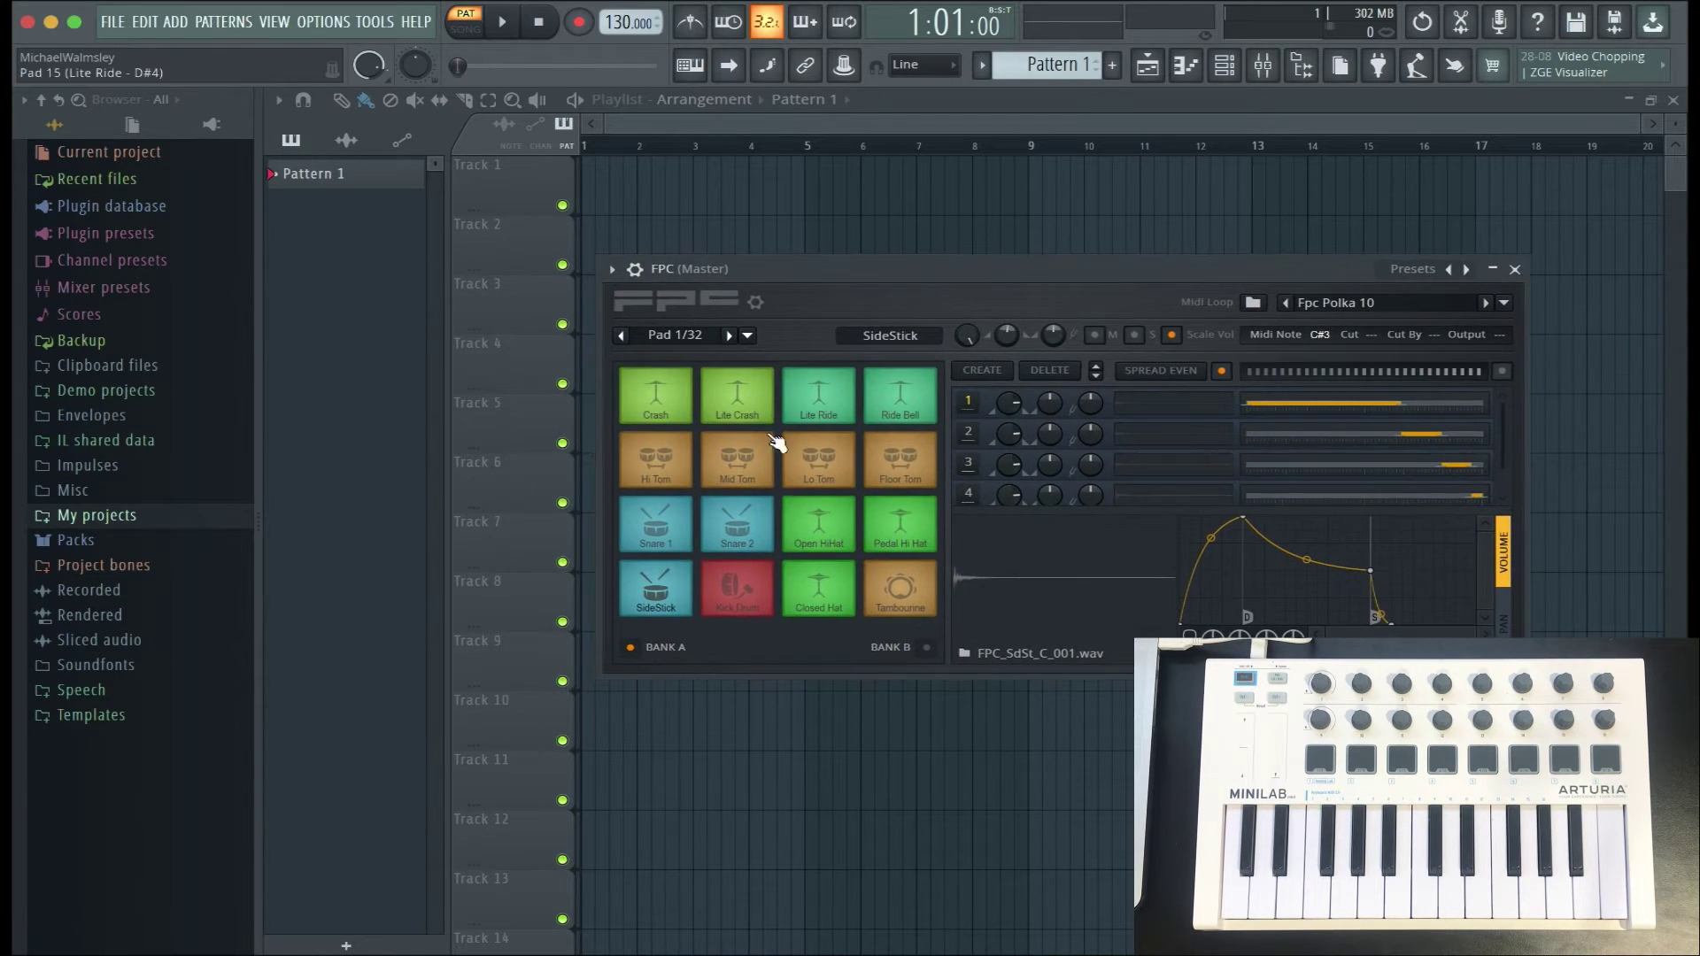
Step: Audition the Crash, Lite Crash, Lite Ride, Lo Tom and Floor Tom pads, then map notes for the entire bank
left_click(658, 406)
left_click(719, 415)
left_click(815, 403)
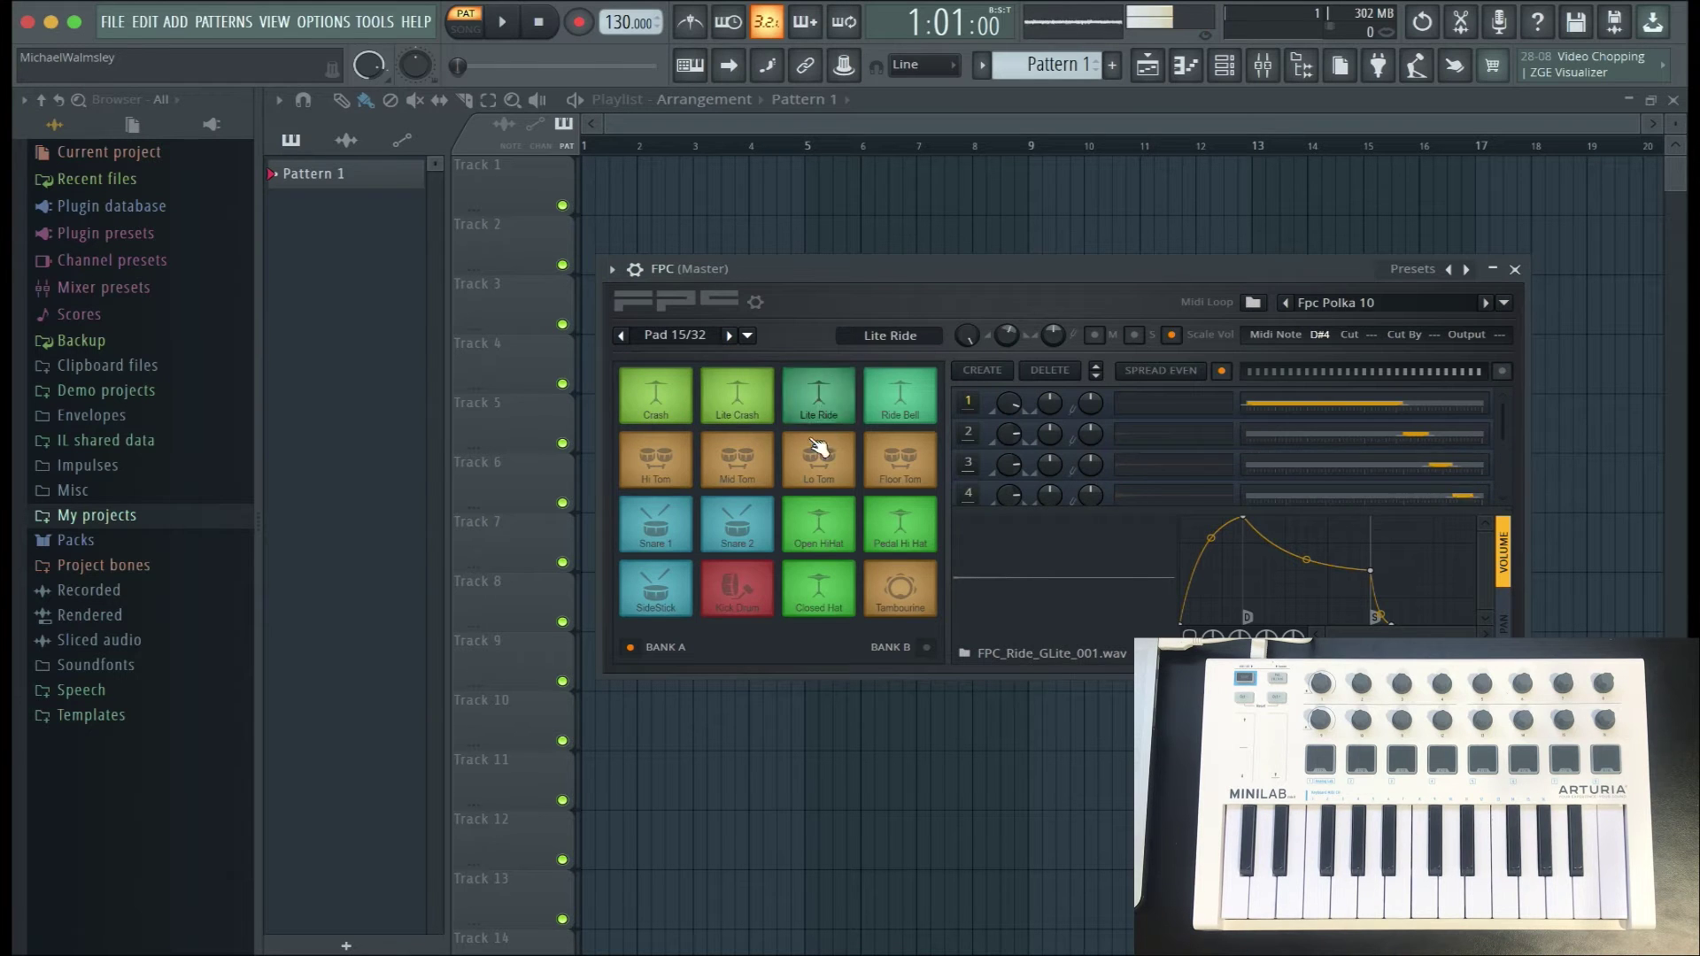
left_click(816, 452)
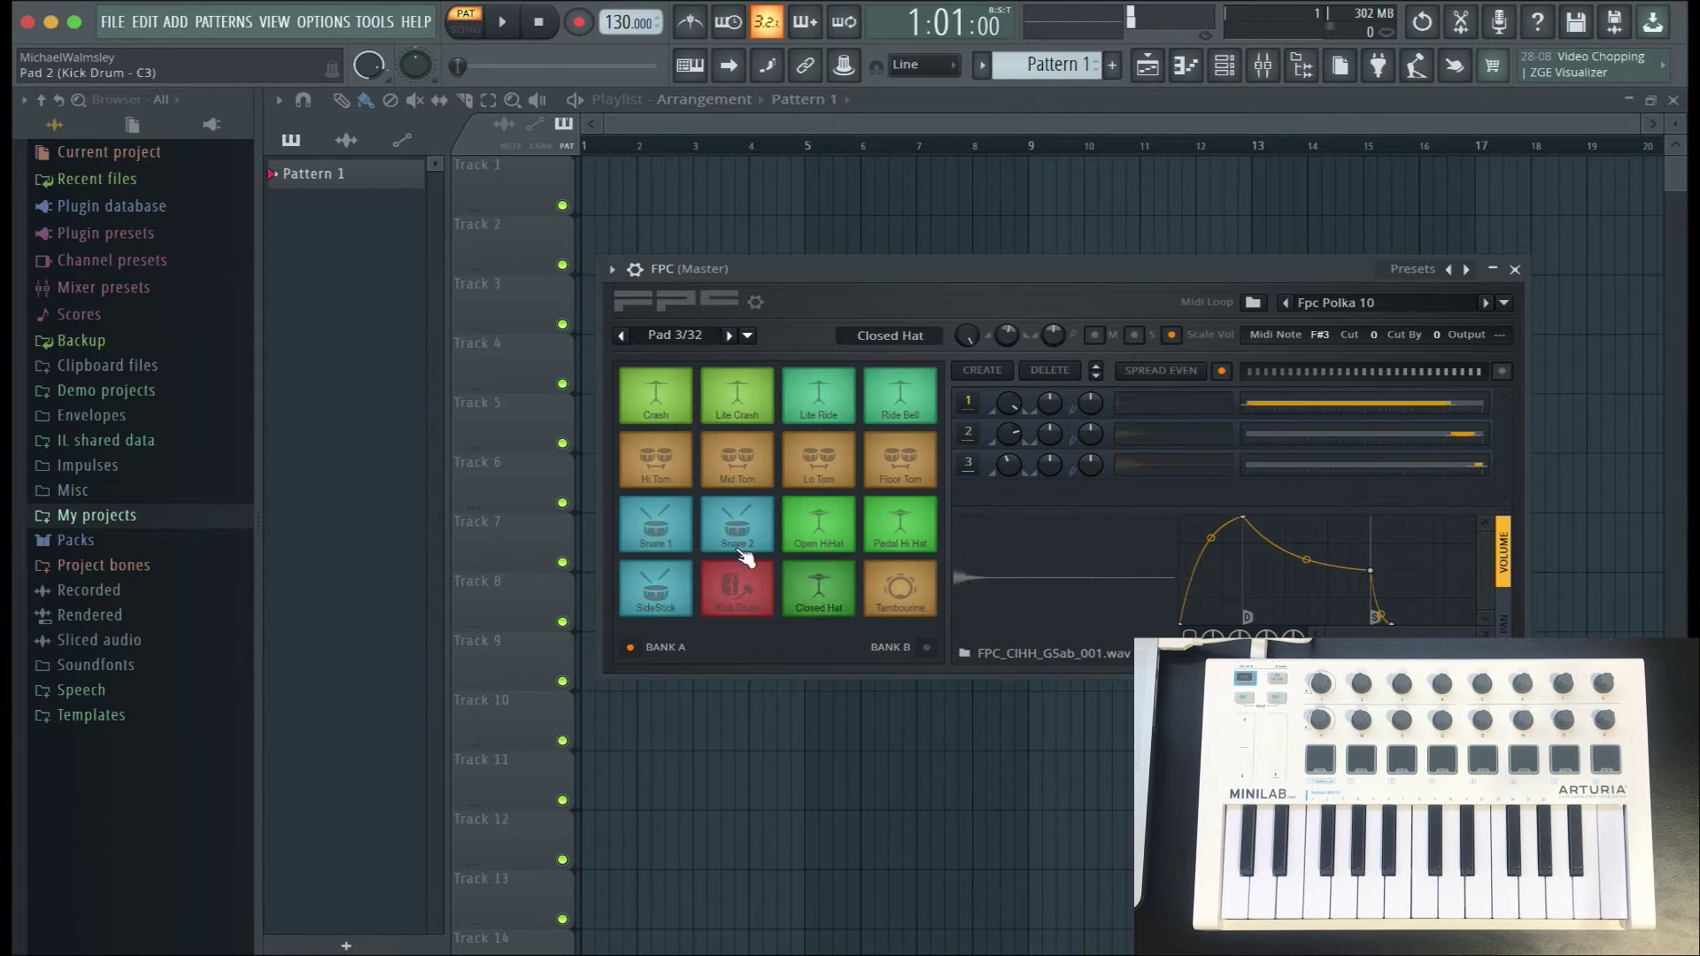
left_click(919, 483)
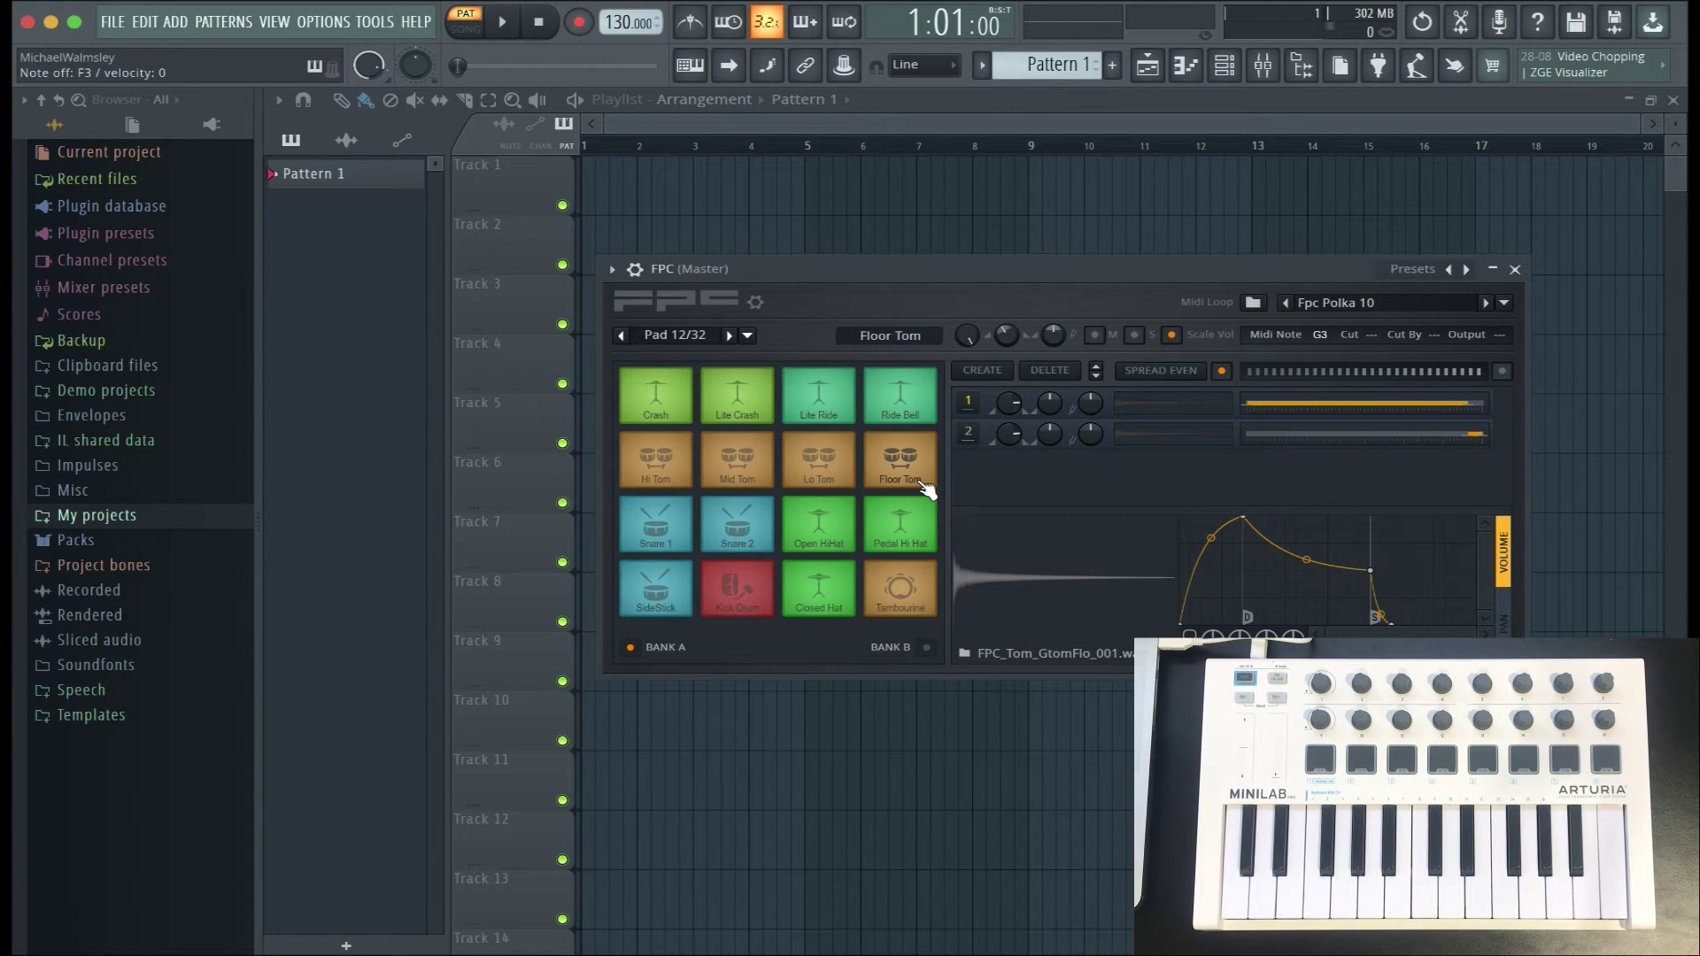
left_click(749, 337)
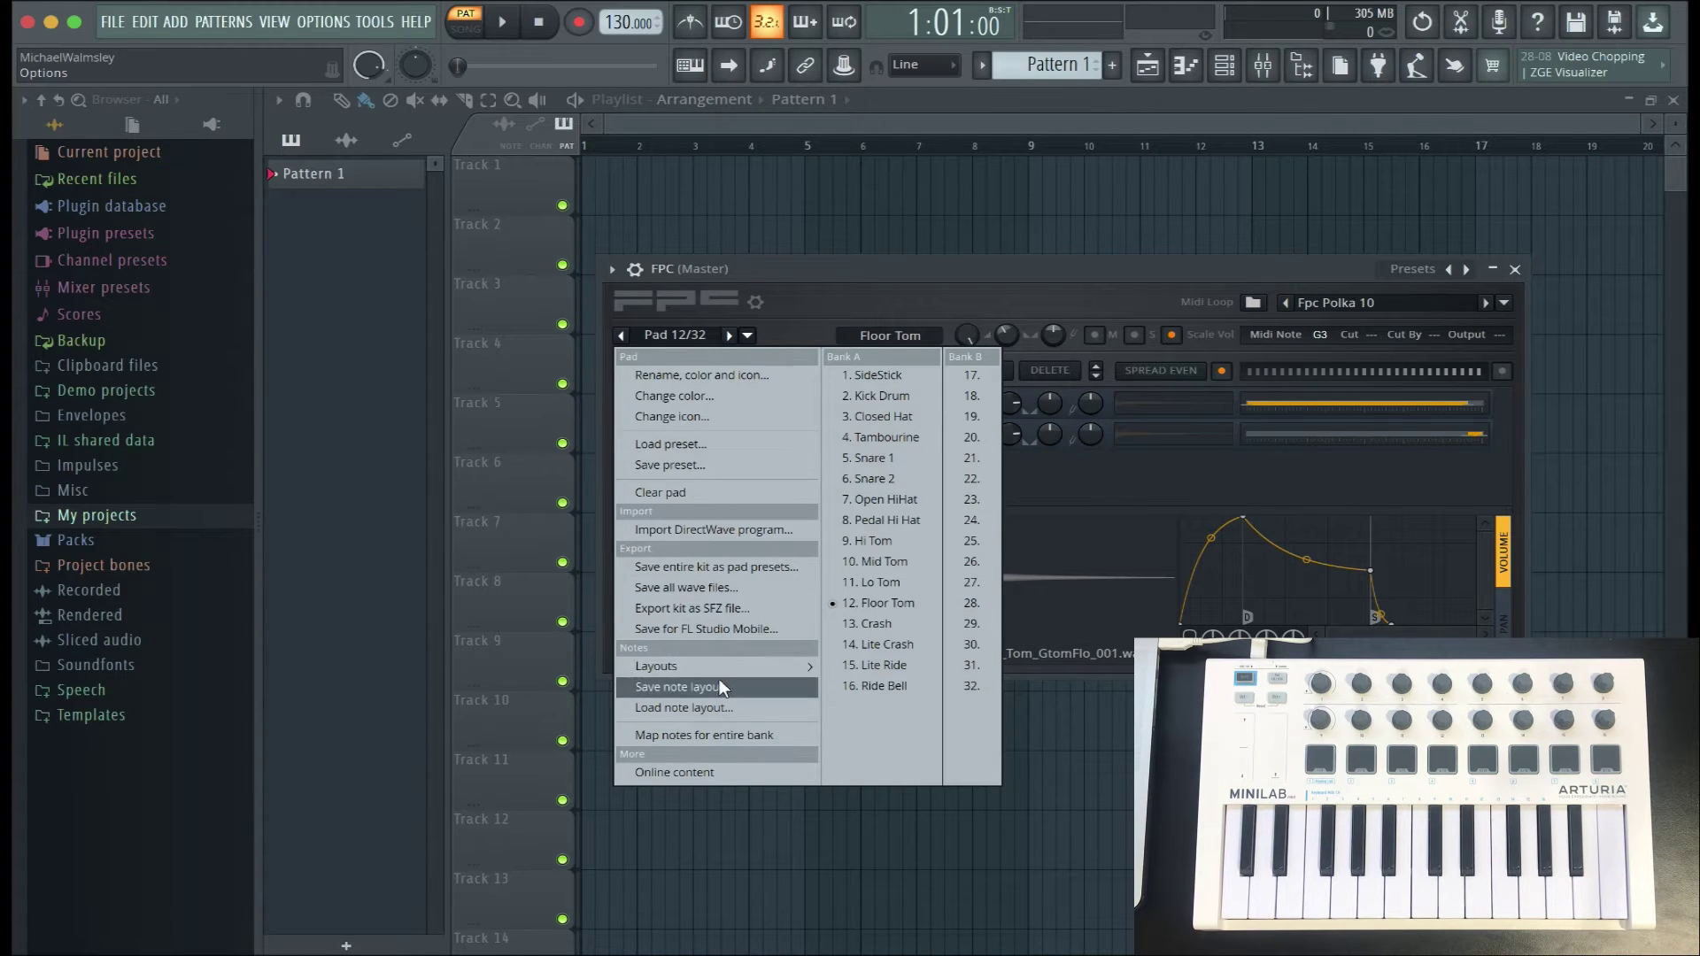
left_click(719, 735)
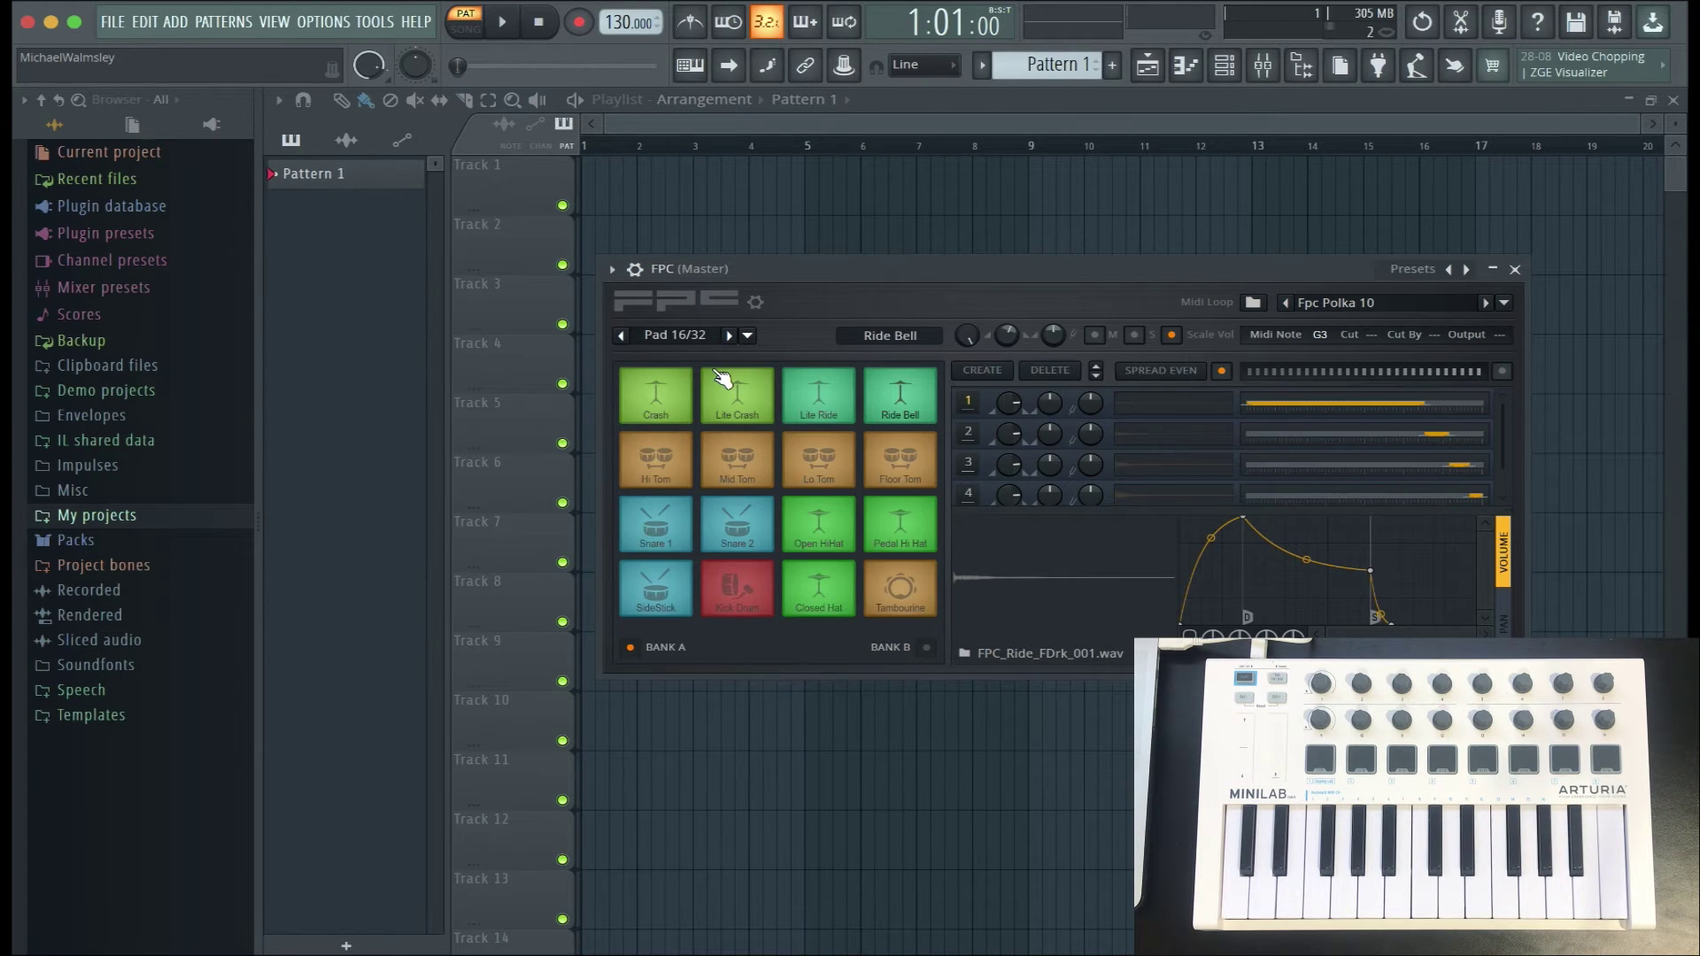
Step: Reset FPC to the Empty preset kit
left_click(612, 270)
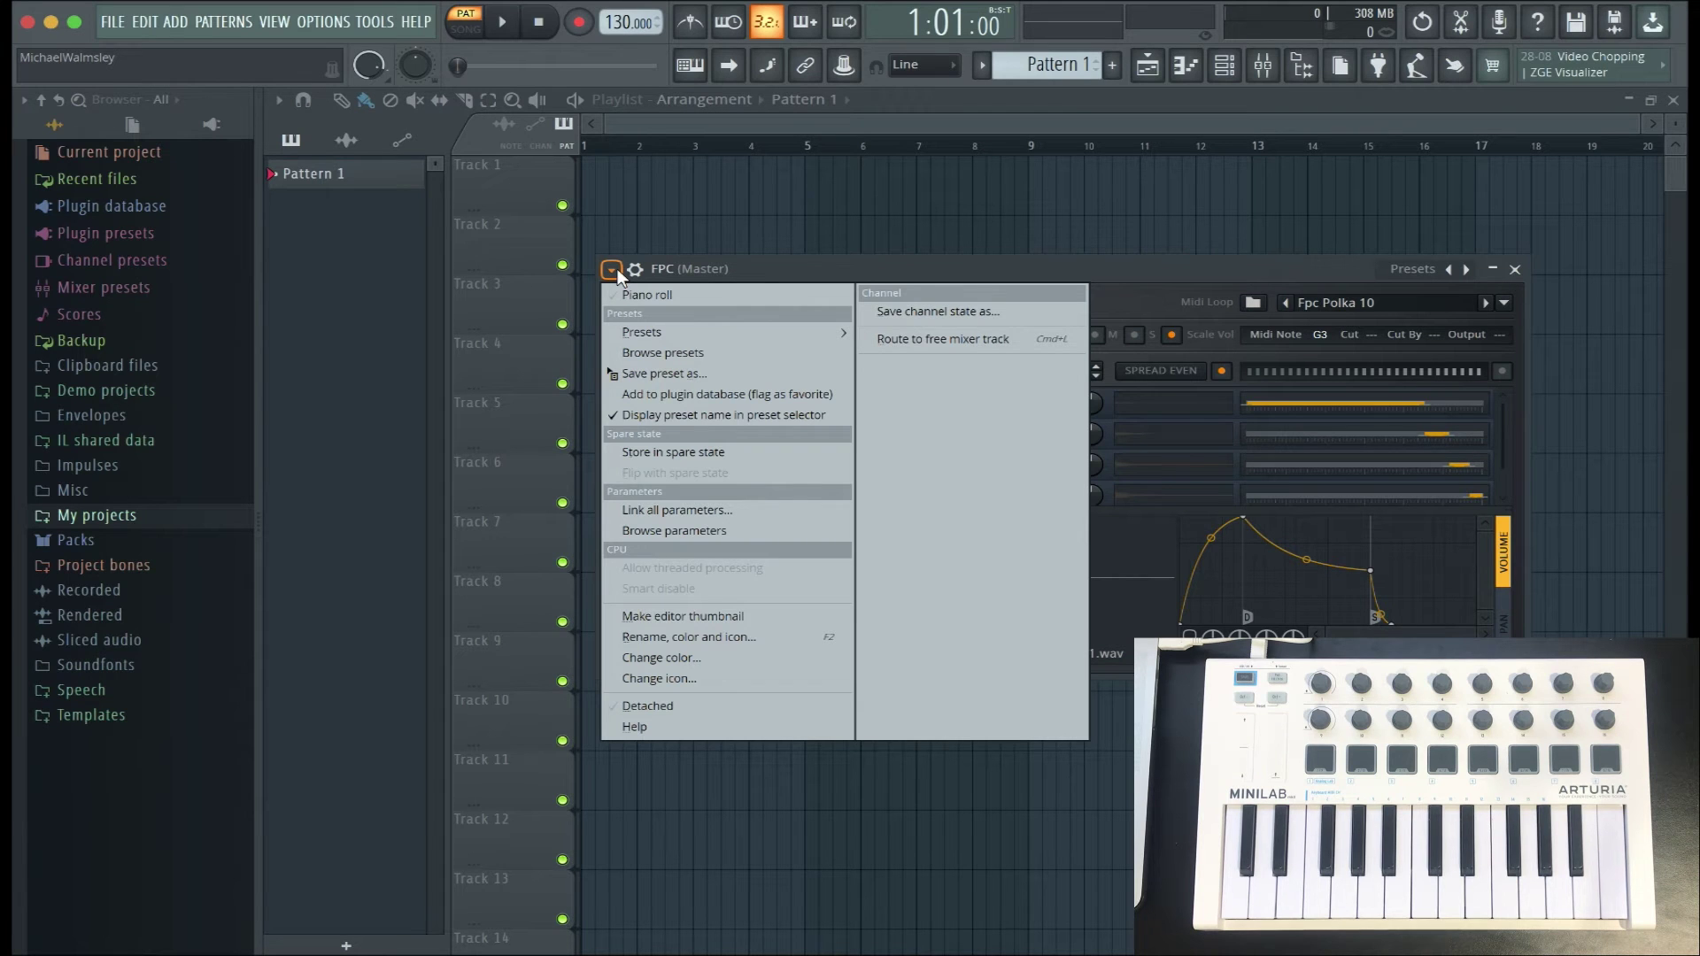
mouse_move(670, 333)
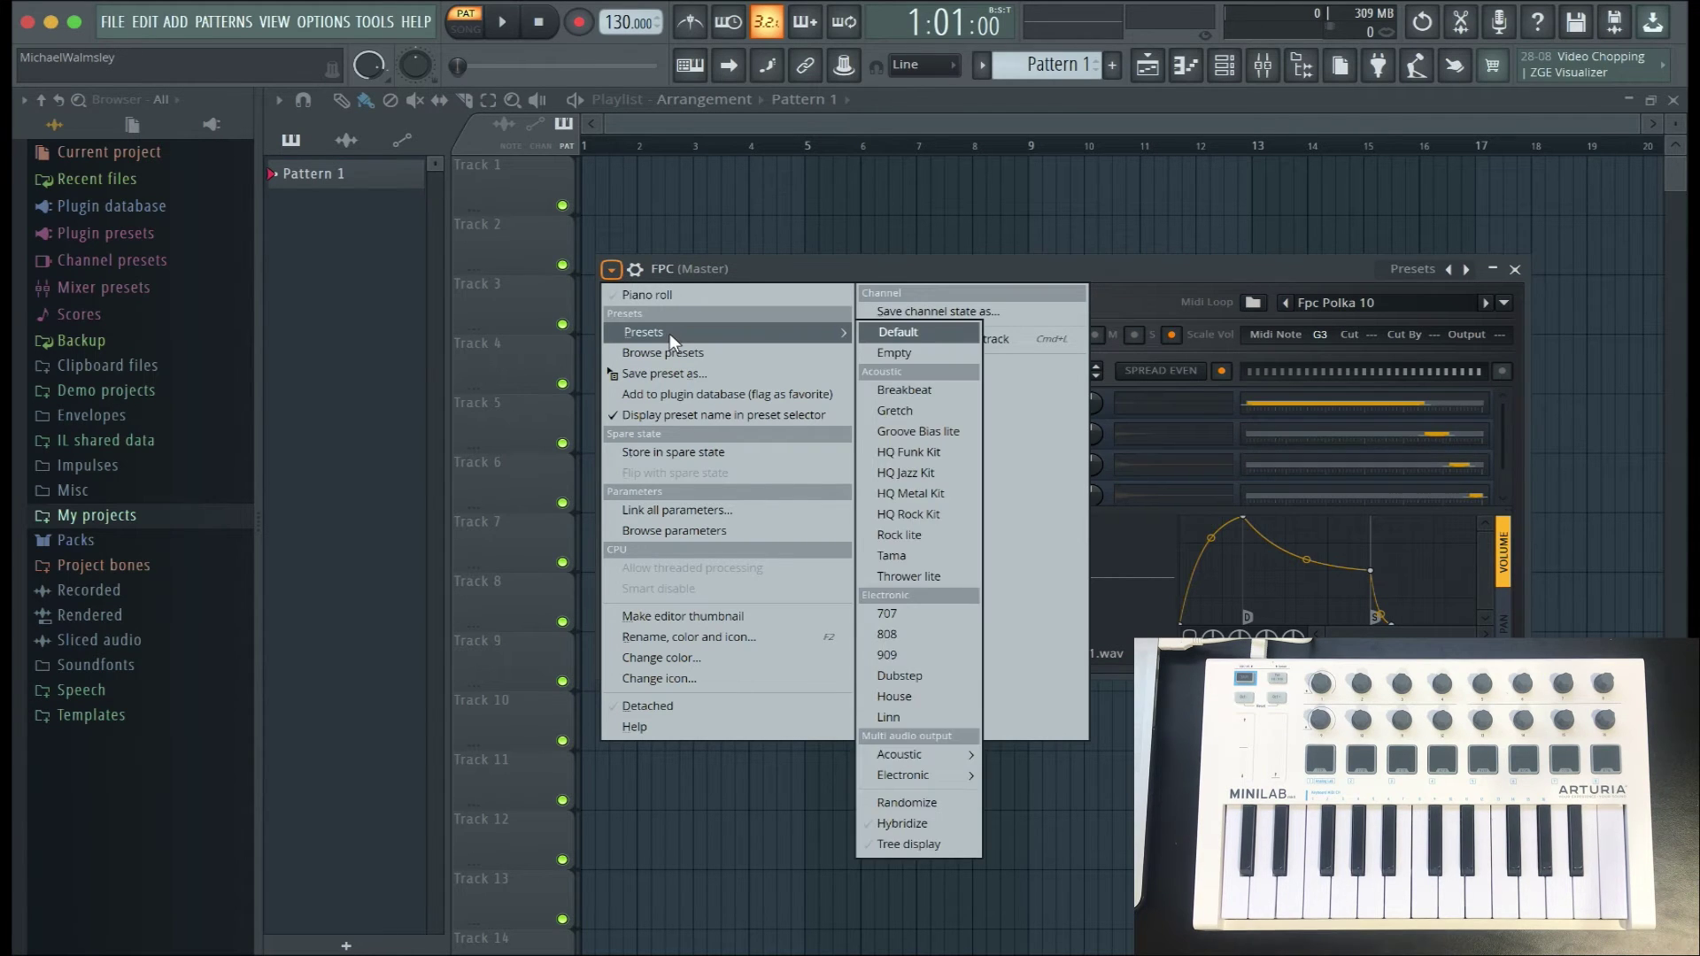
left_click(918, 348)
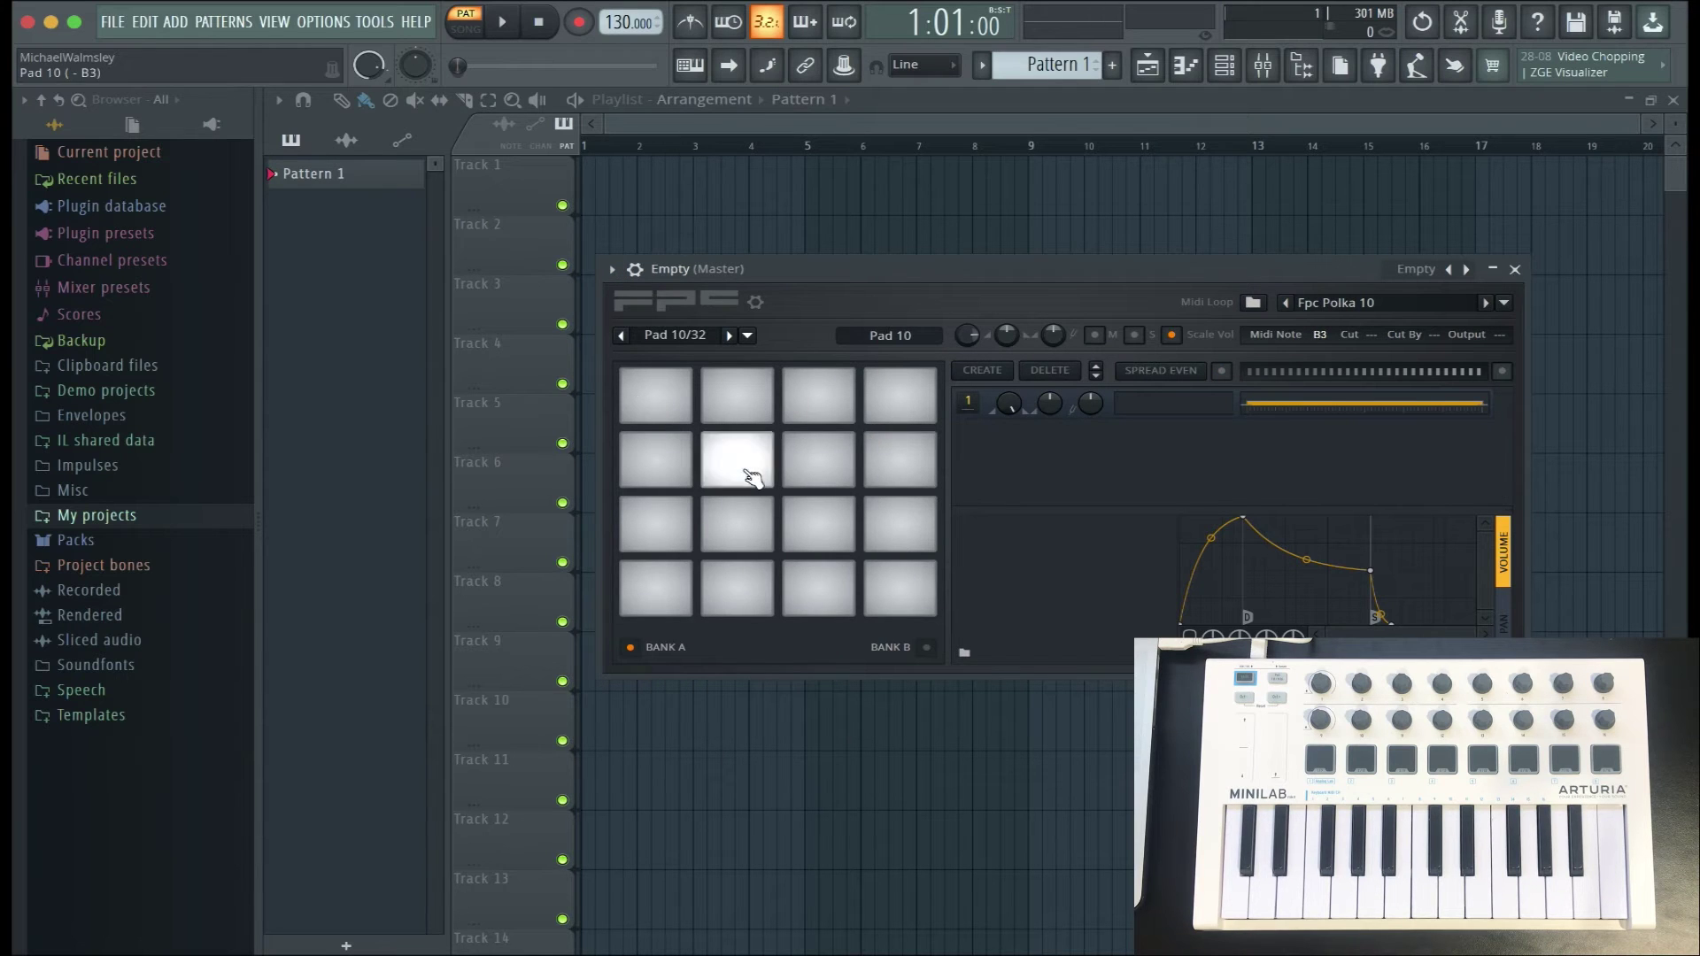
Step: Place Attack Kick 05 from Packs > Drums (ModeAudio) onto an FPC pad
left_click(106, 540)
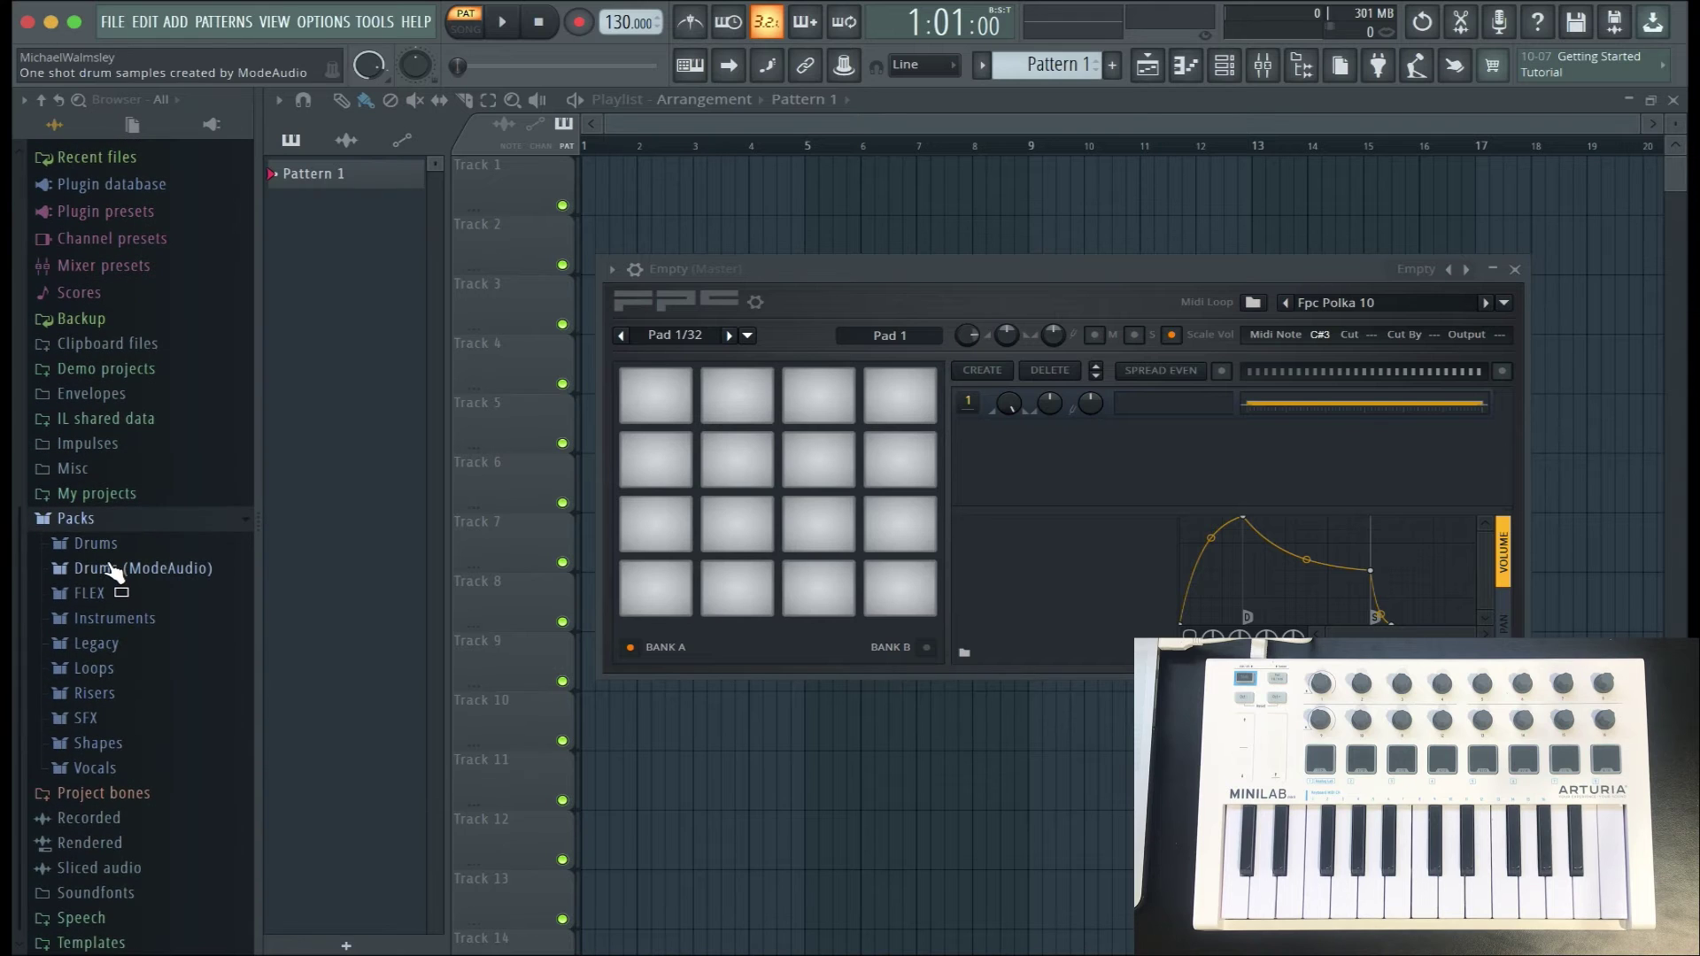
left_click(113, 569)
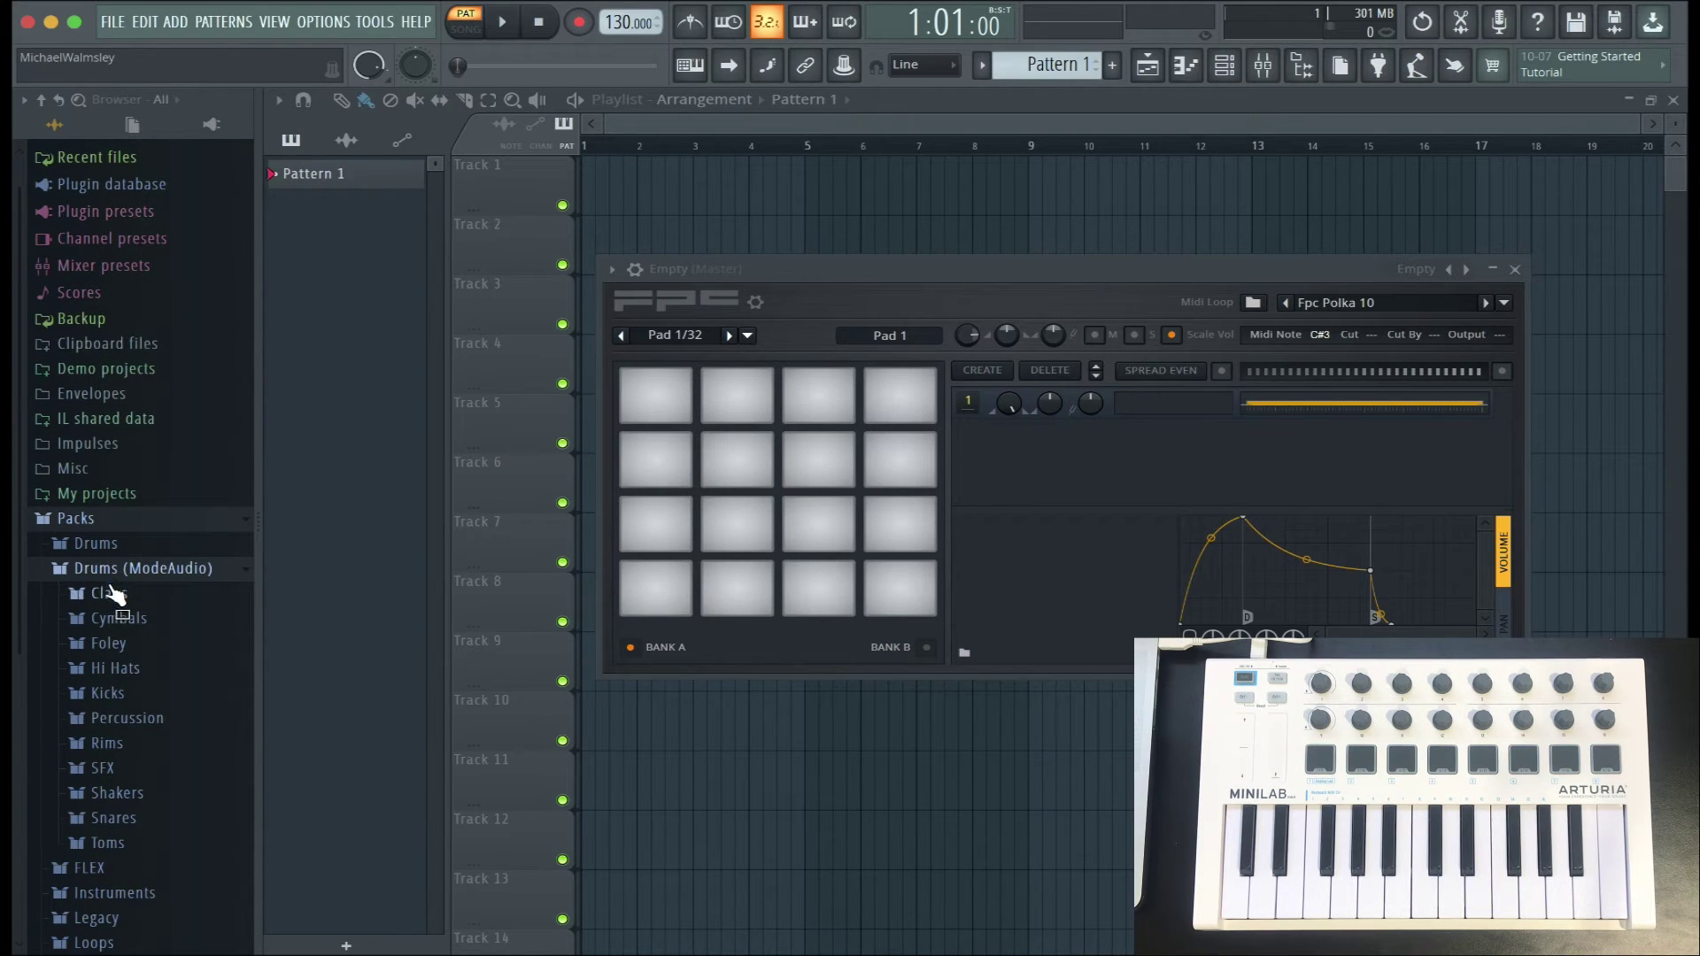
left_click(121, 696)
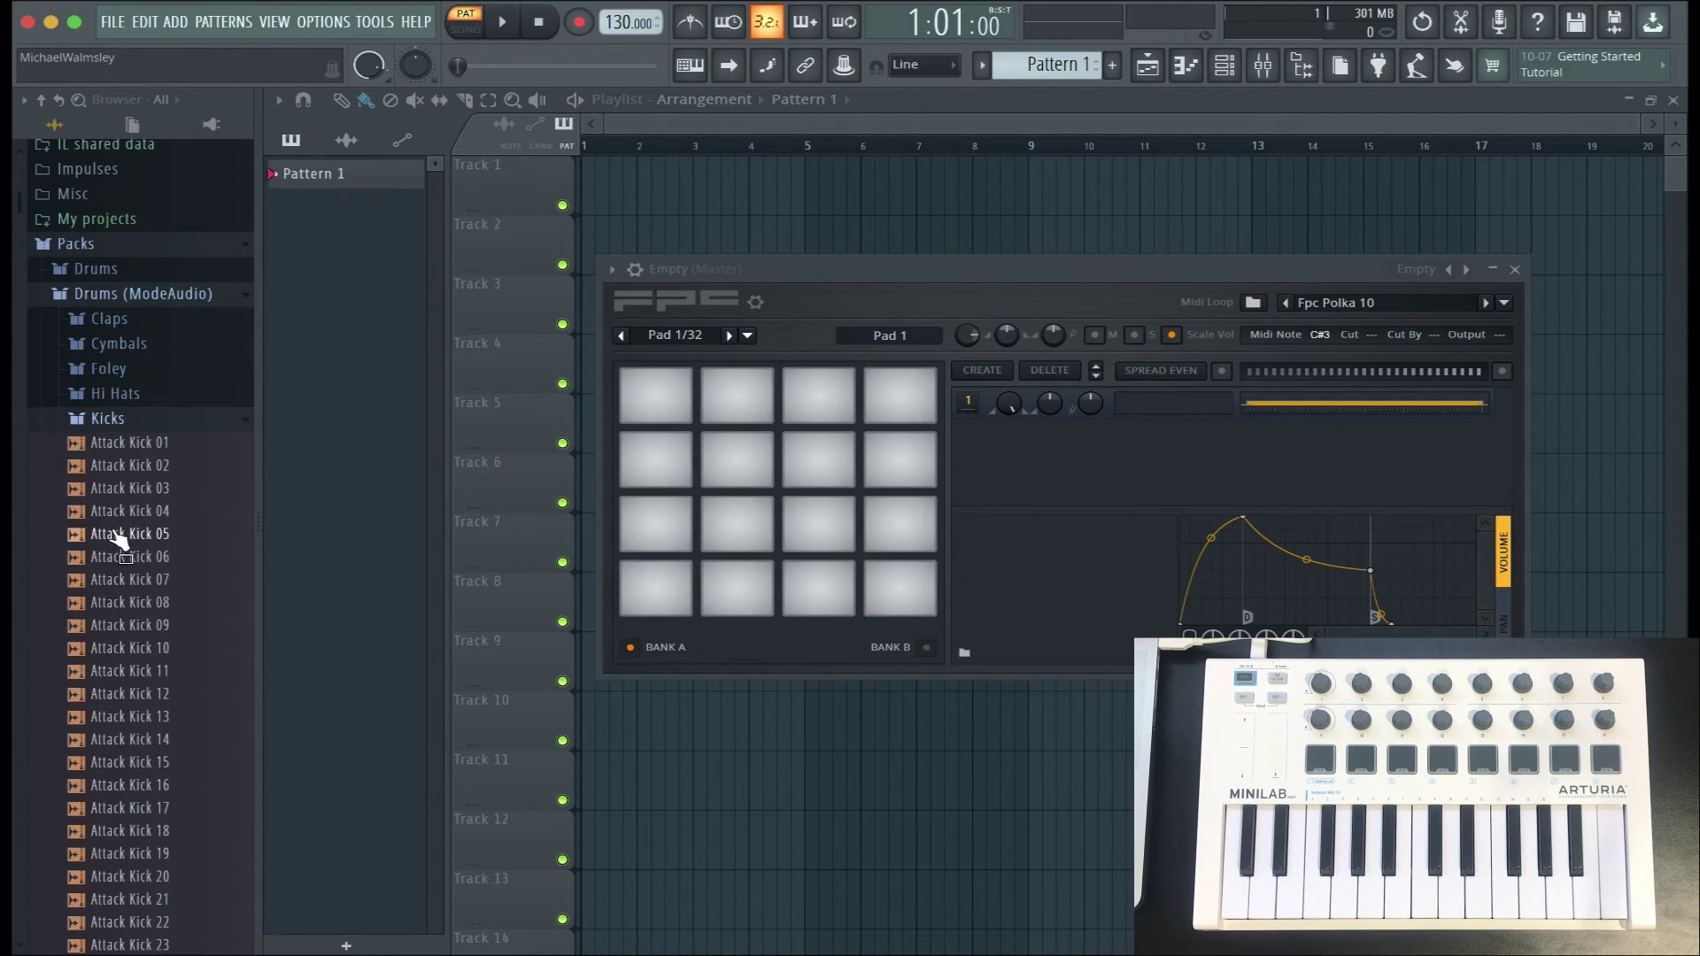
left_click_drag(114, 534, 669, 606)
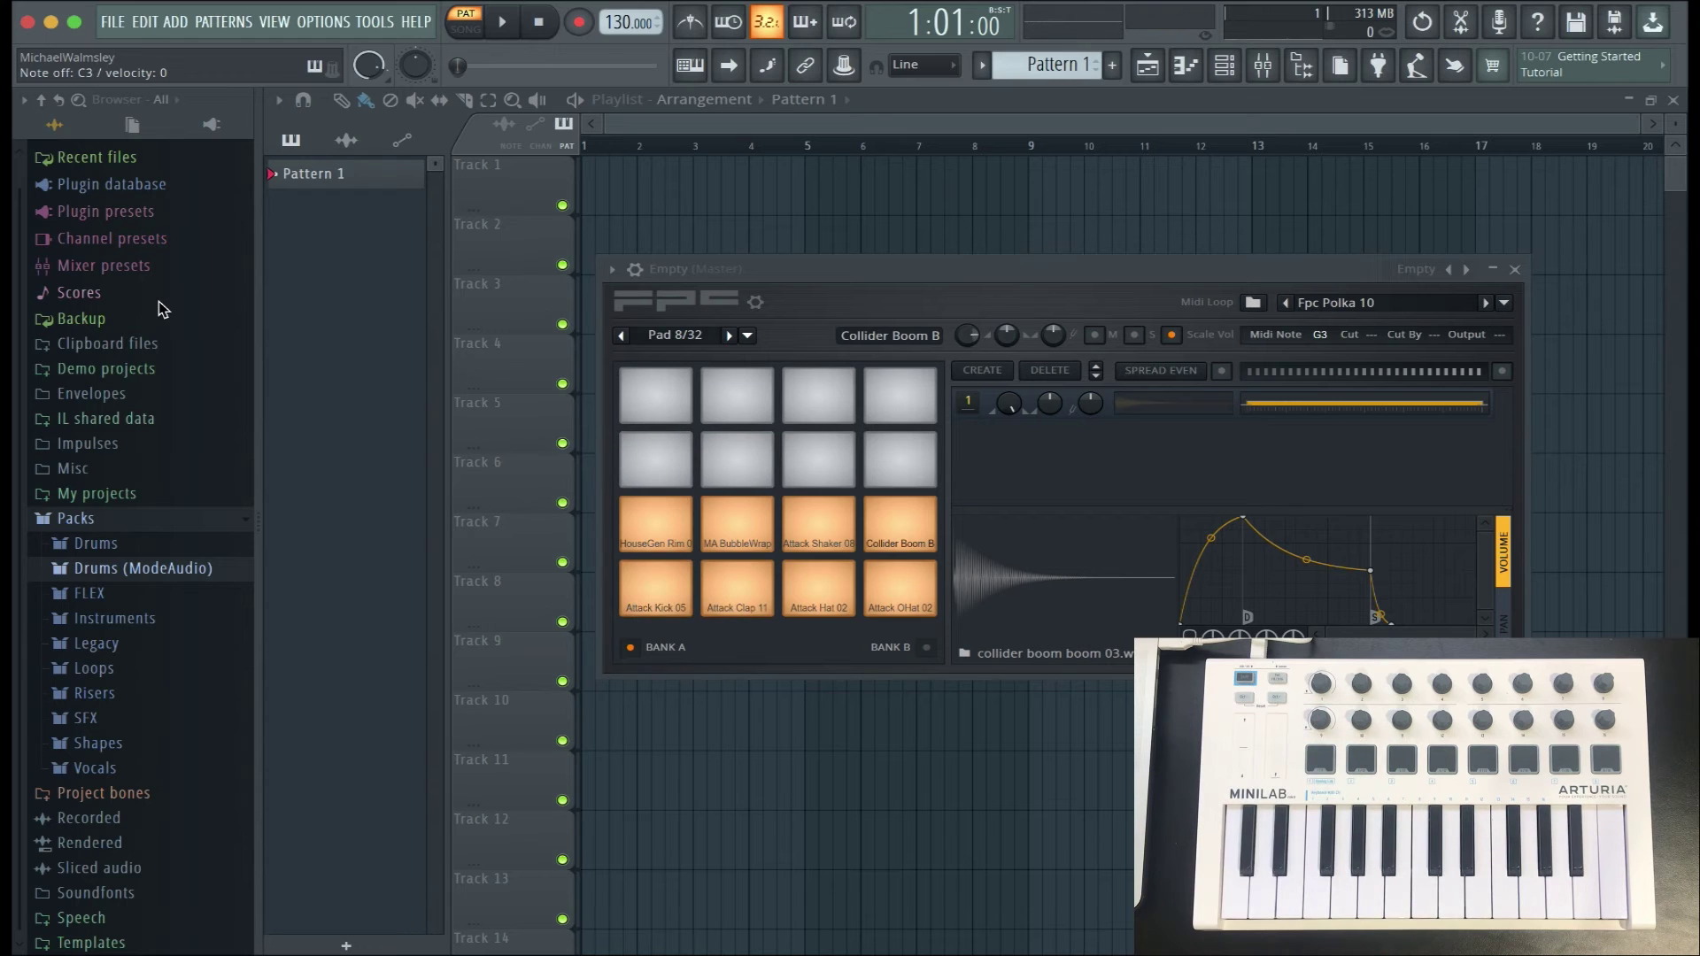
Step: Close FPC and add Analog Lab 4 as a new channel in the Channel rack
left_click(1516, 269)
left_click(1225, 65)
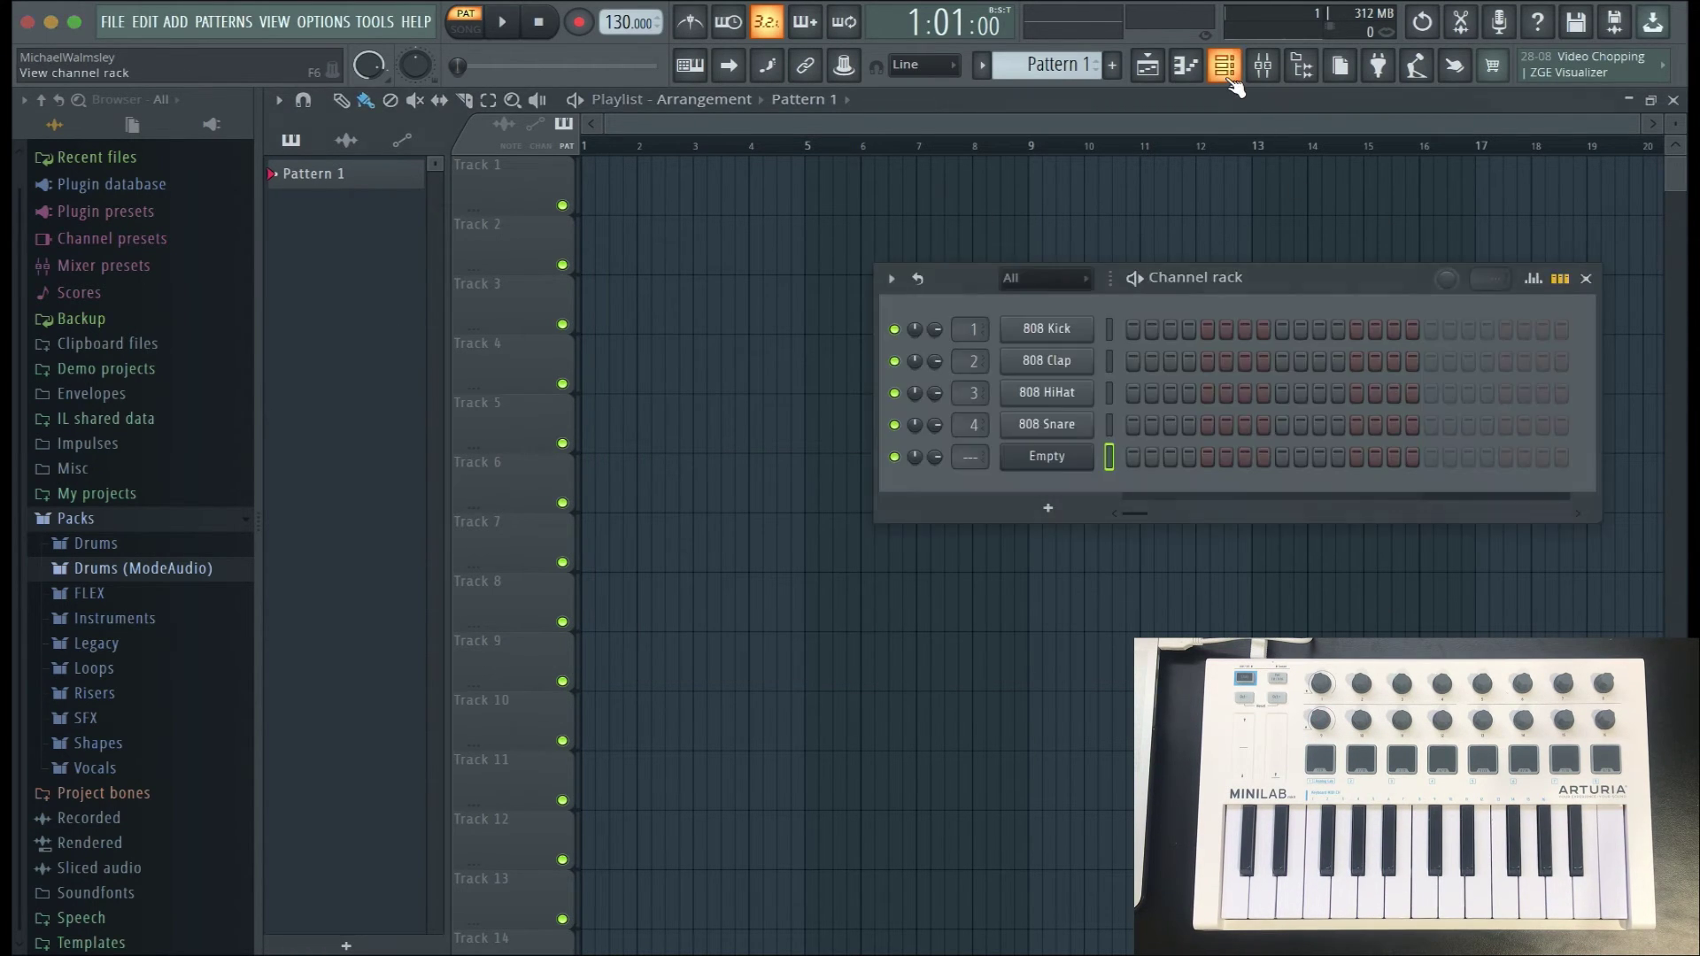
left_click(1067, 506)
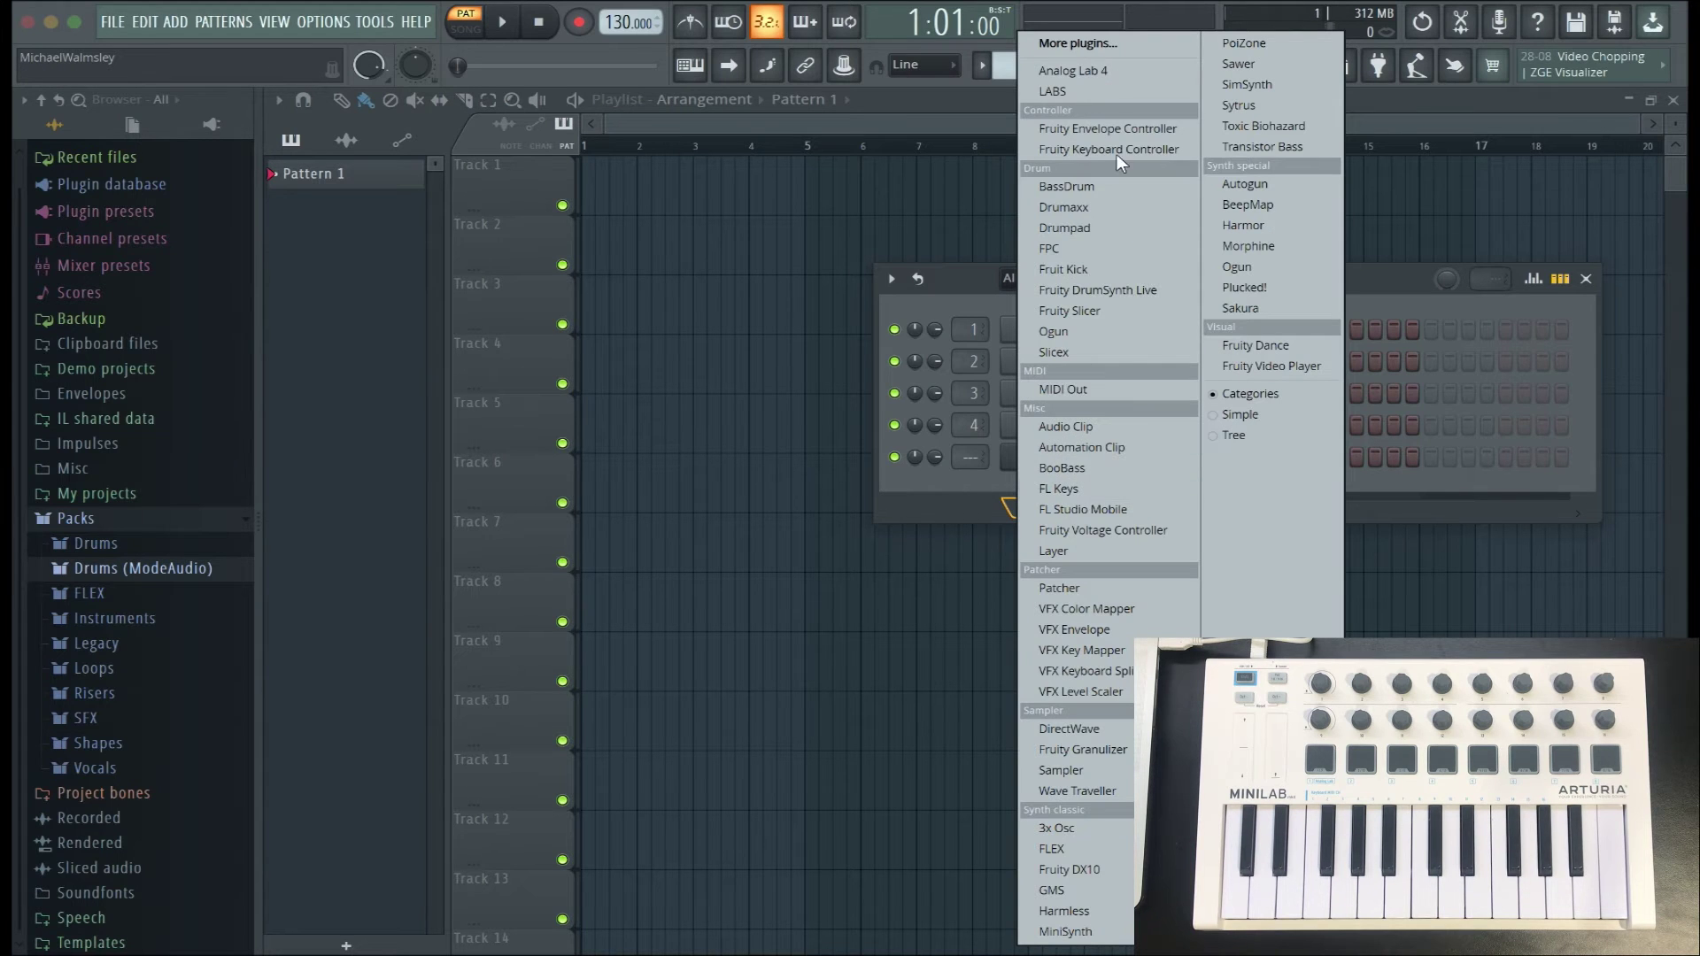
left_click(1114, 71)
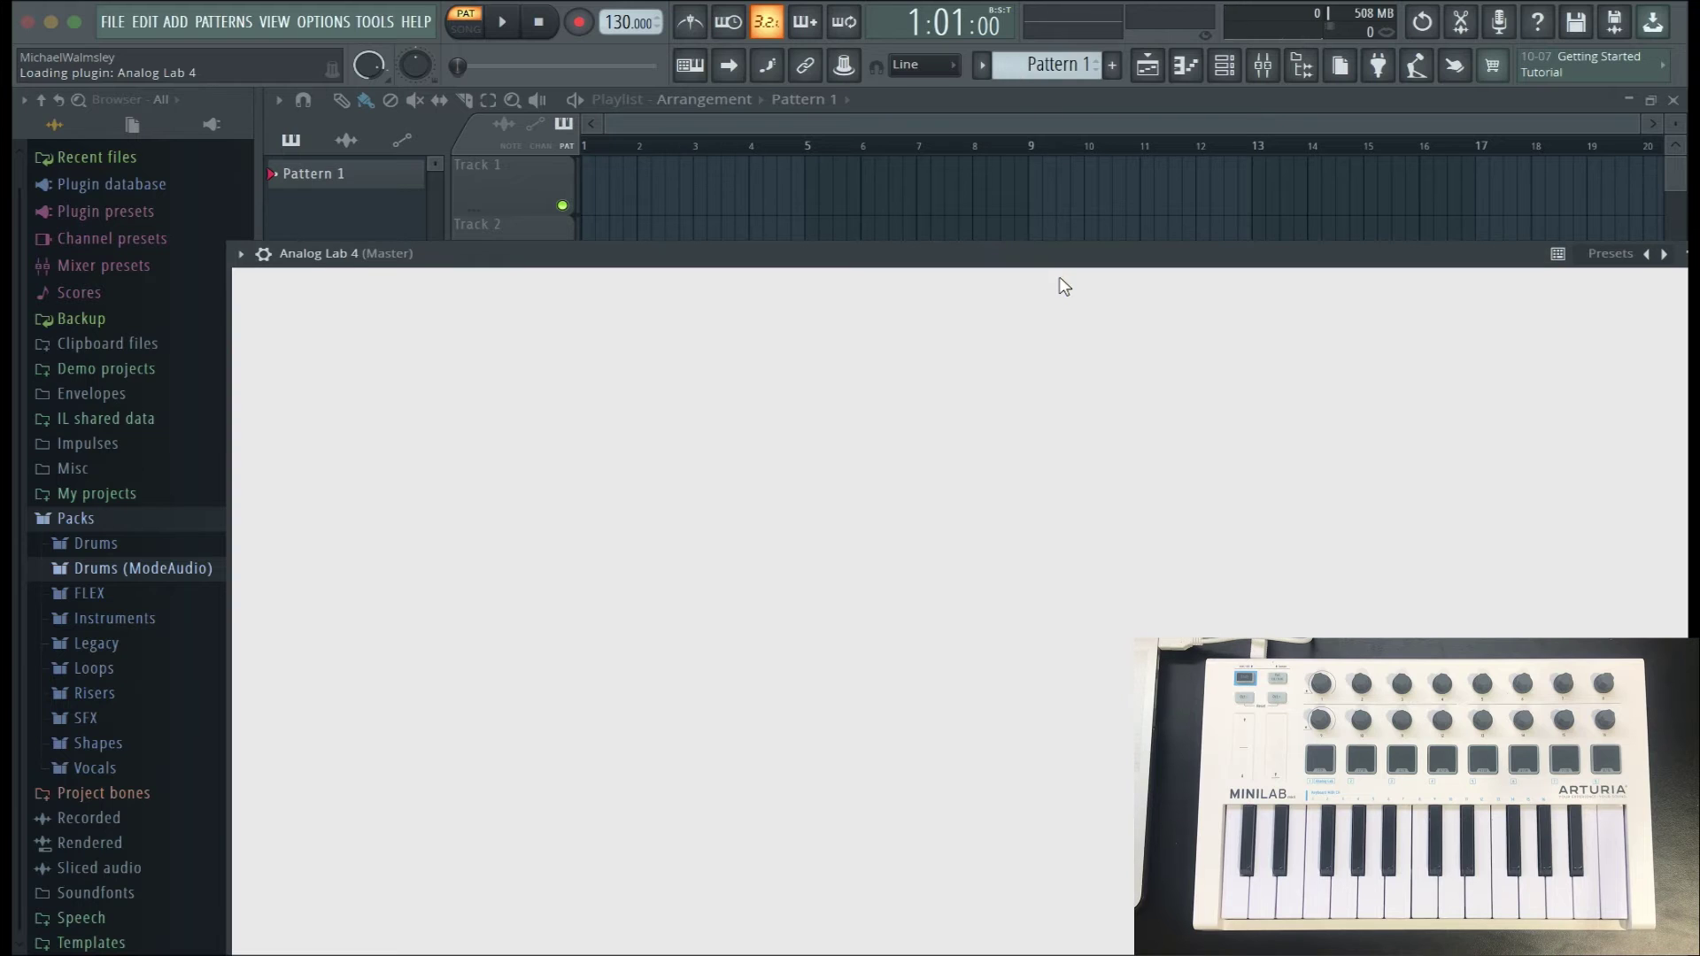
left_click_drag(1040, 261, 961, 175)
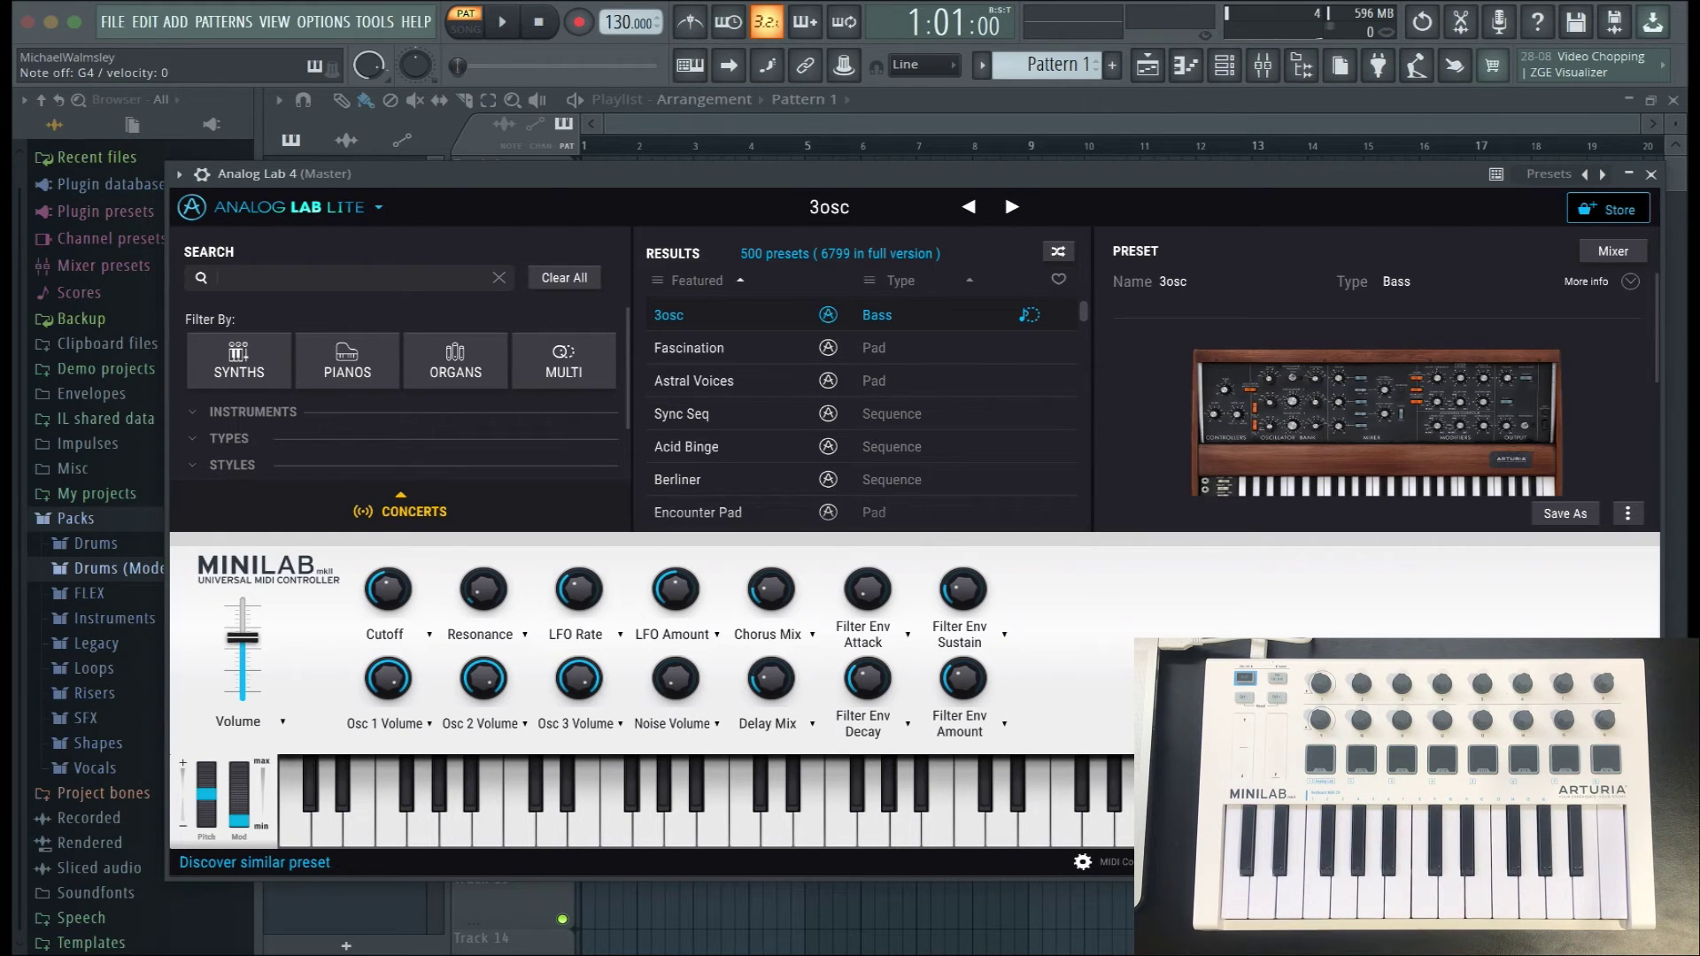
Step: Link Analog Lab 4's Cutoff control to a MiniLab knob with Multilink
left_click_drag(388, 589, 405, 591)
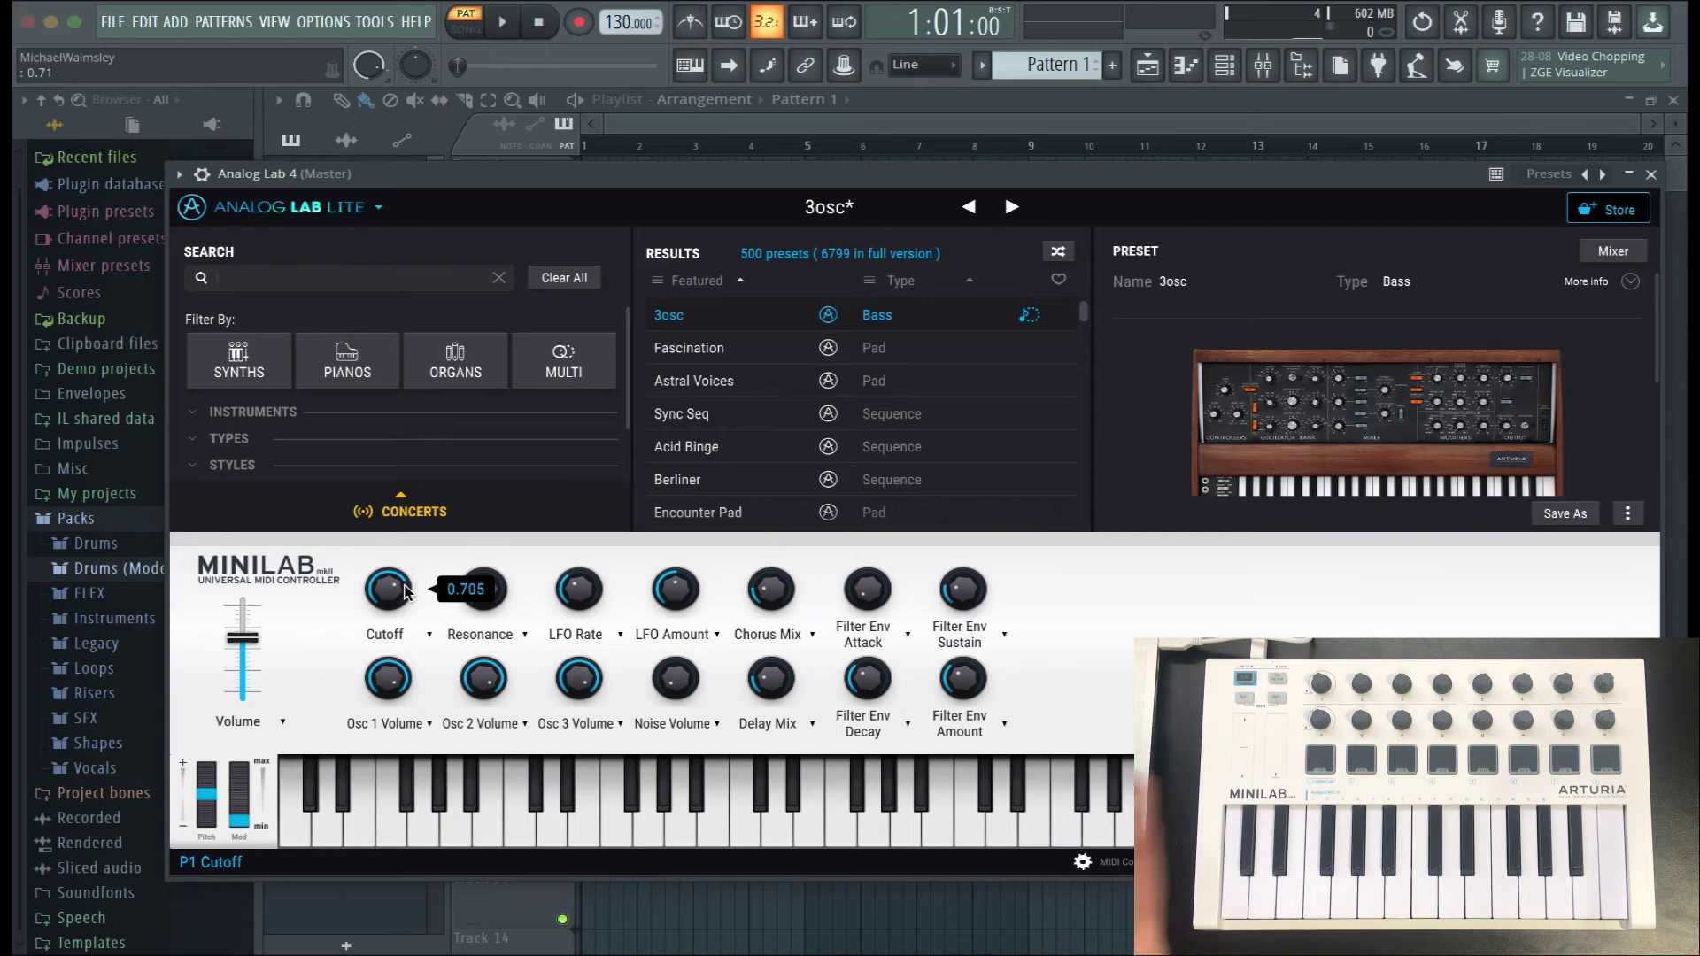
left_click(846, 67)
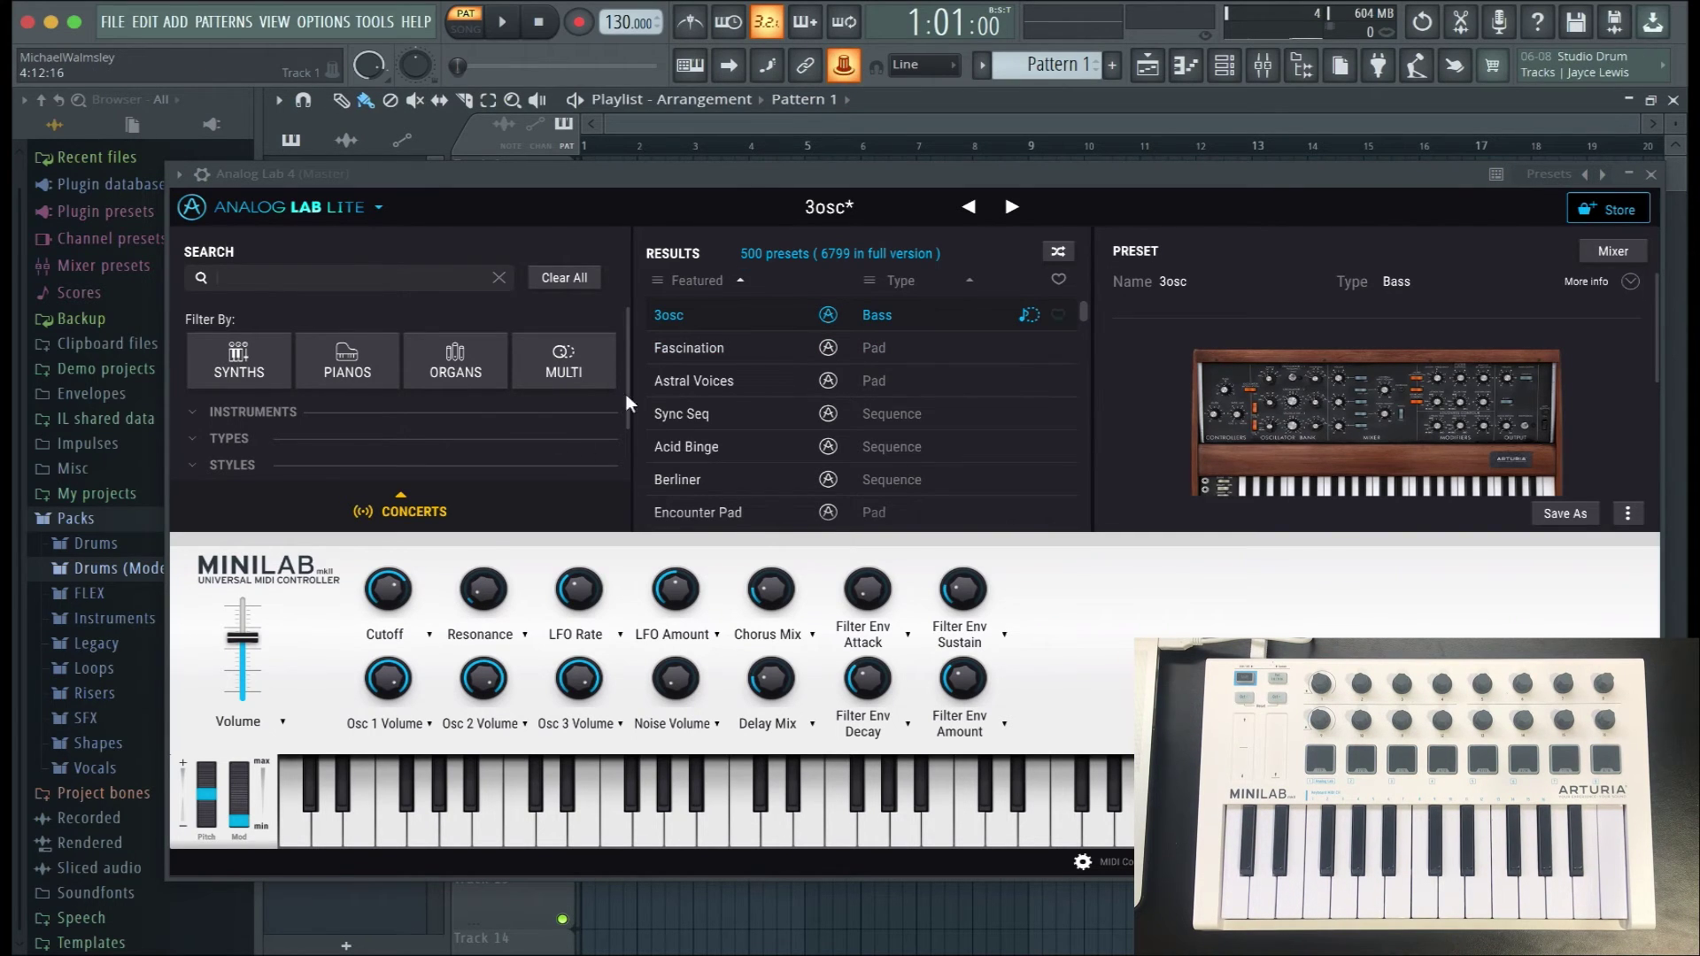
mouse_move(388, 588)
left_mouse_down()
mouse_move(388, 673)
mouse_move(388, 620)
left_mouse_up()
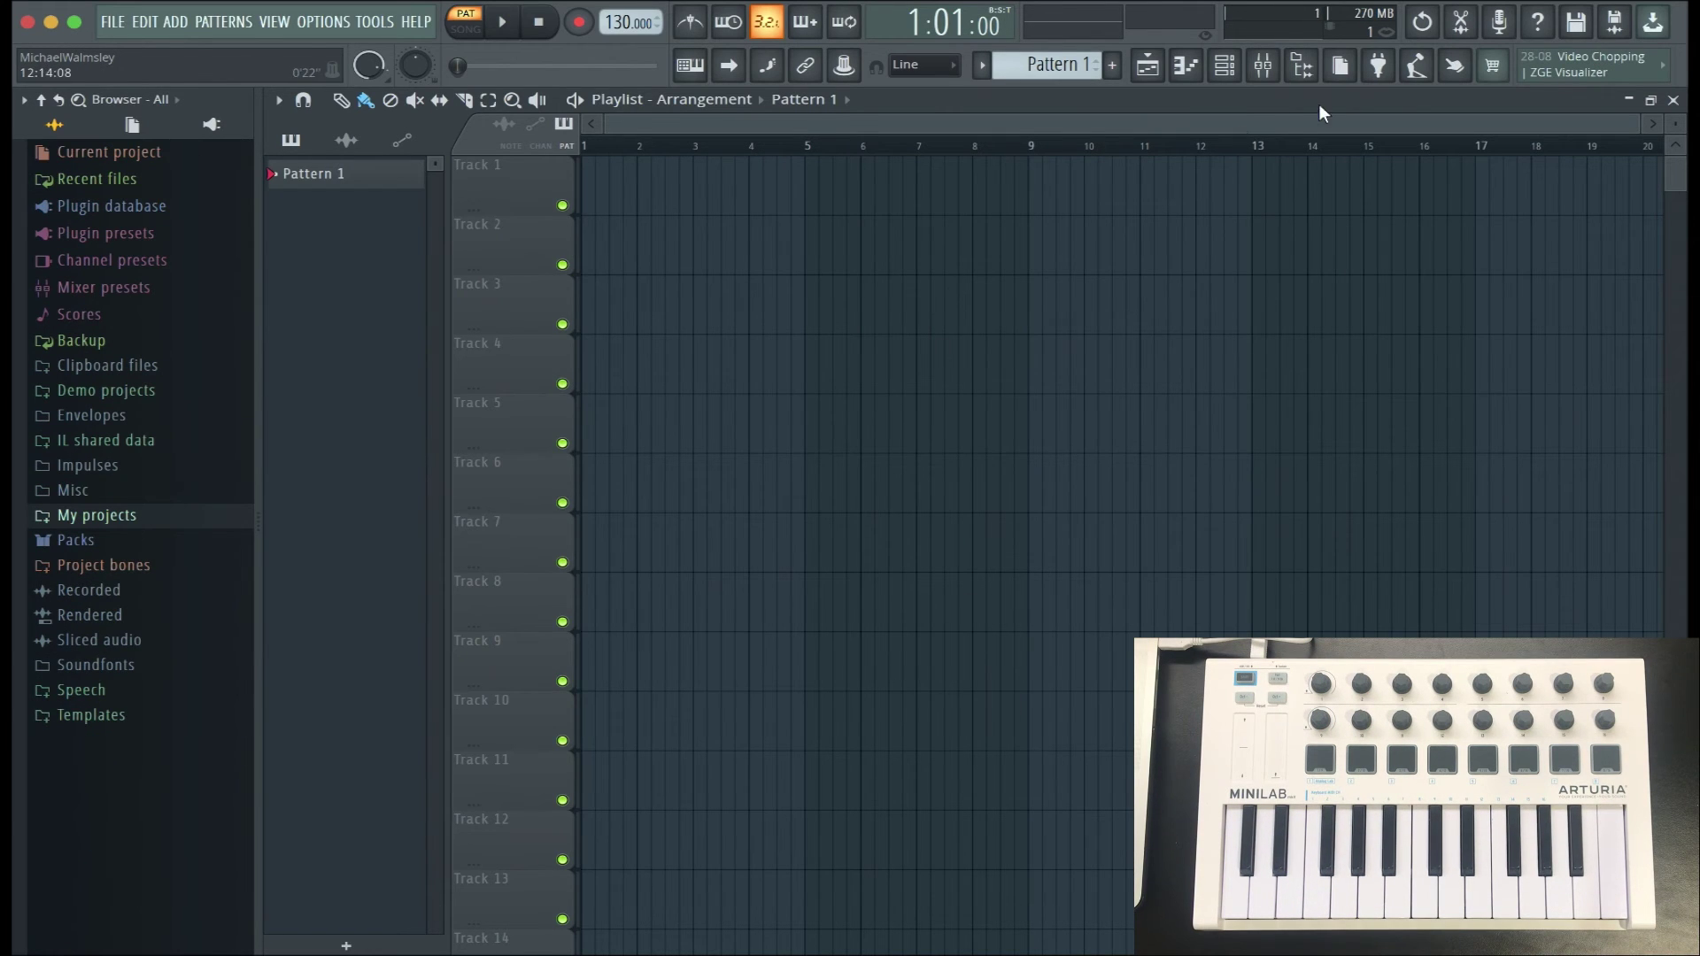
Step: Set Insert 1 volume to 53%, link the EQ's band 1 level to a MiniLab knob, then close EQ and mixer
left_click(1263, 65)
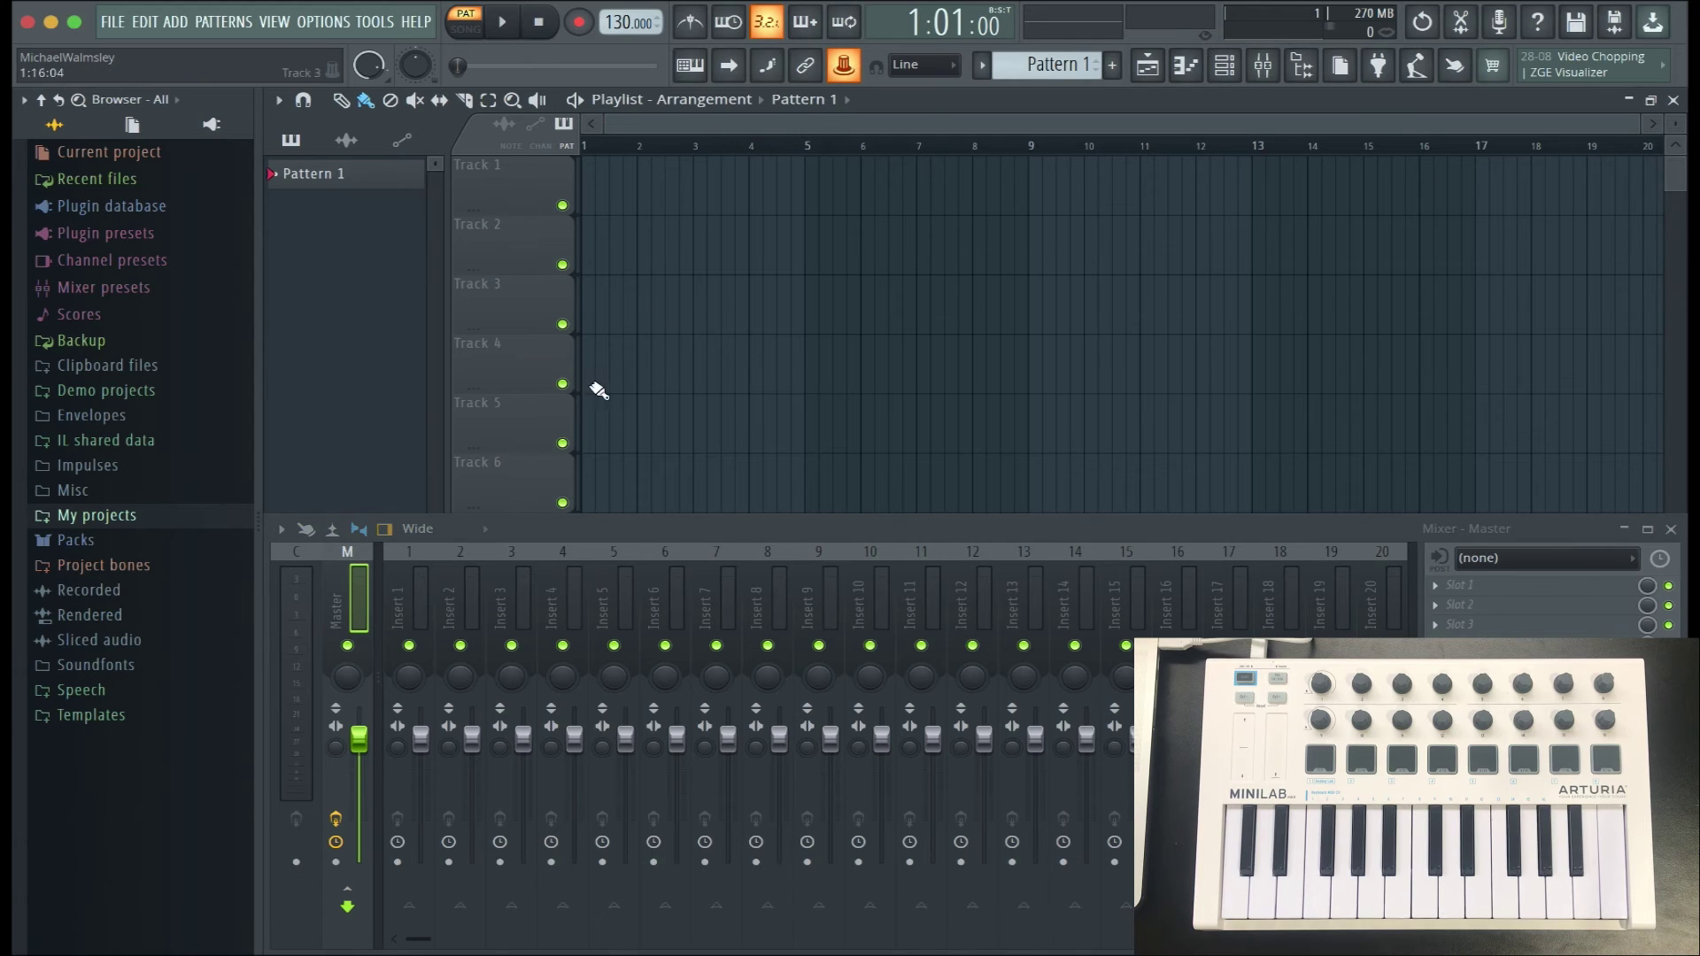
mouse_move(420, 739)
left_mouse_down()
mouse_move(421, 797)
mouse_move(421, 719)
mouse_move(425, 742)
left_mouse_up()
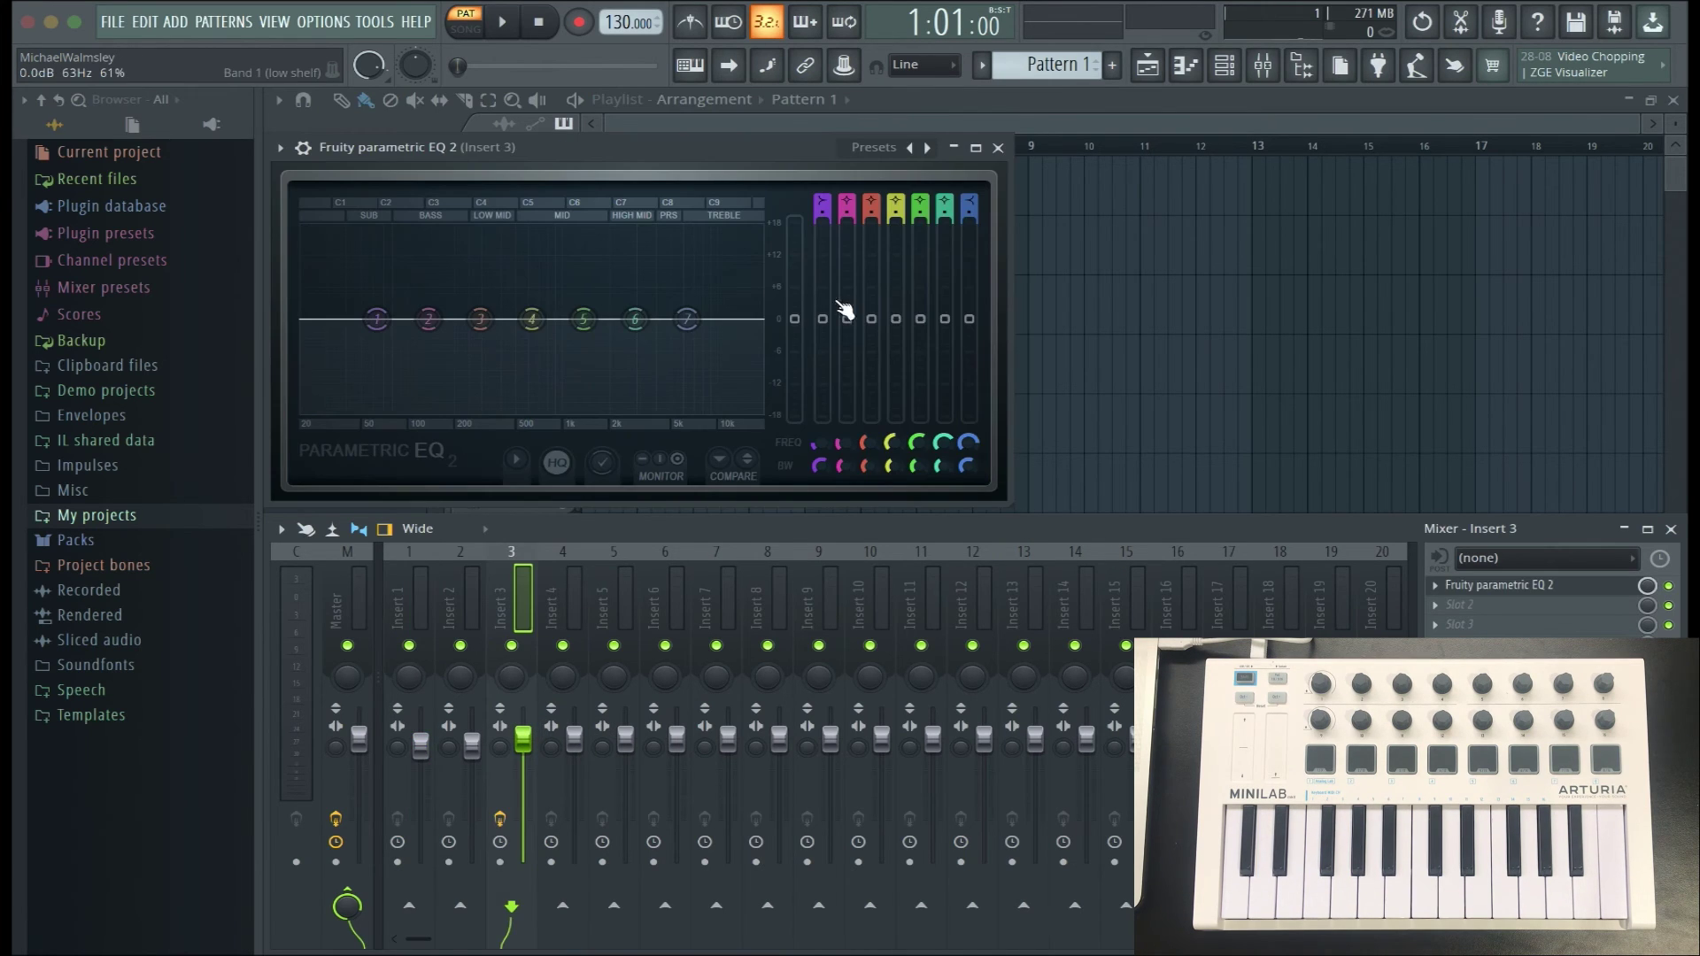
key("ctrl+j")
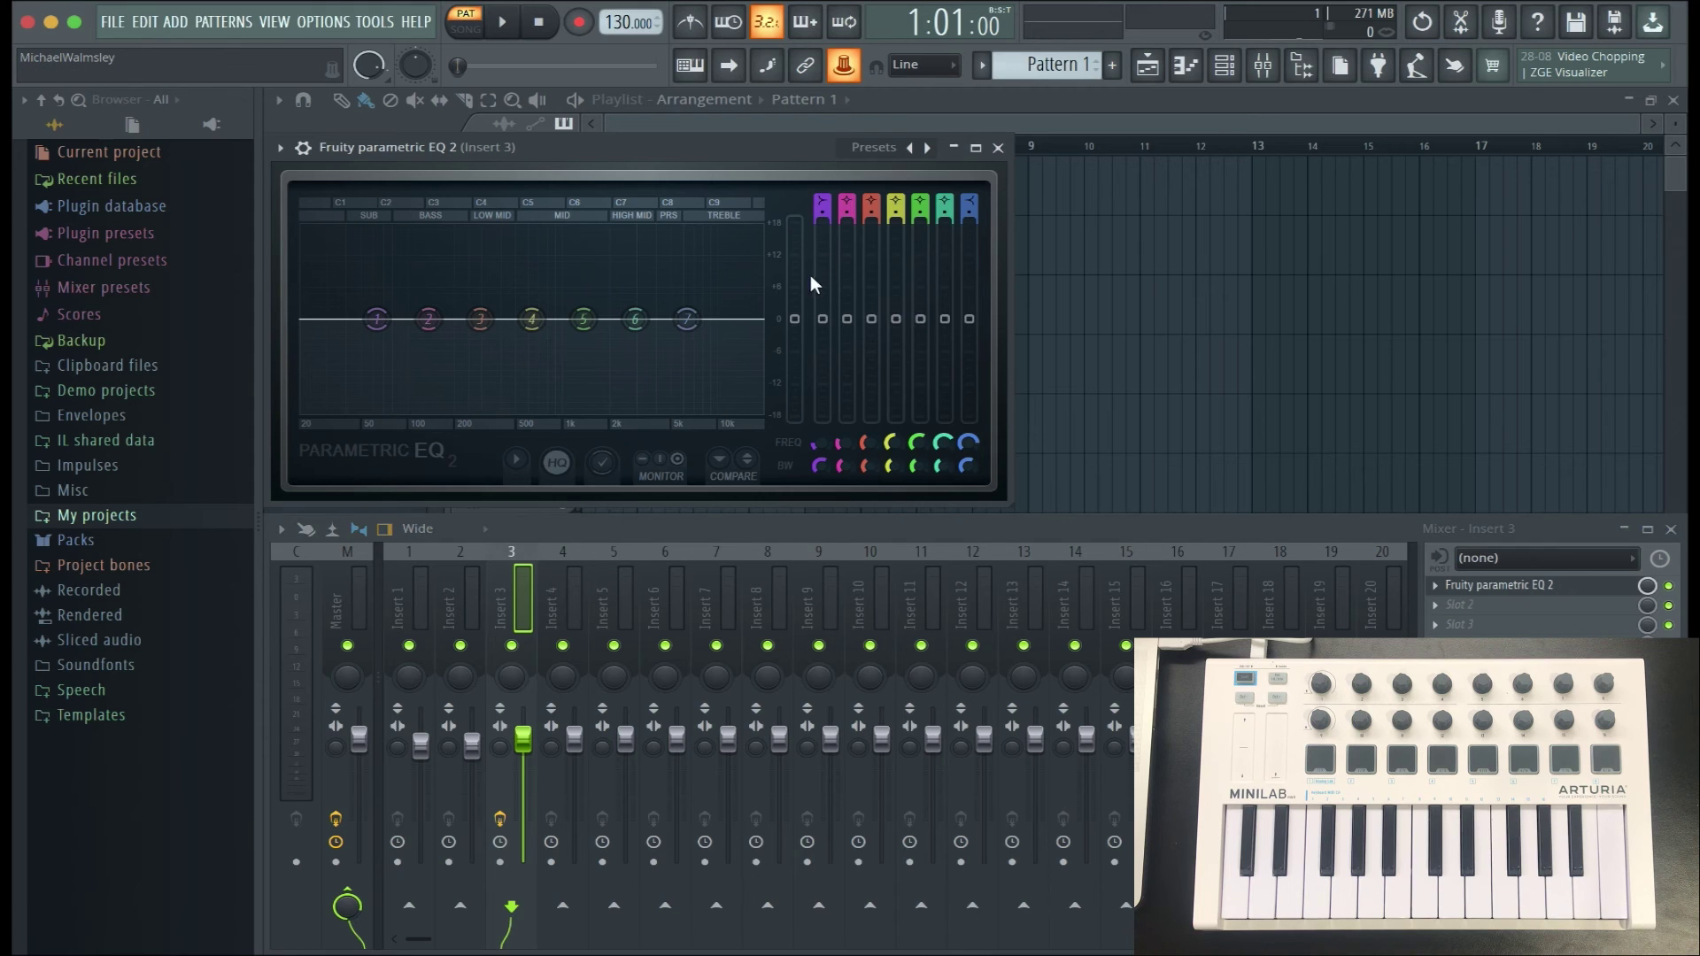
mouse_move(830, 332)
left_mouse_down()
mouse_move(830, 295)
mouse_move(828, 329)
left_mouse_up()
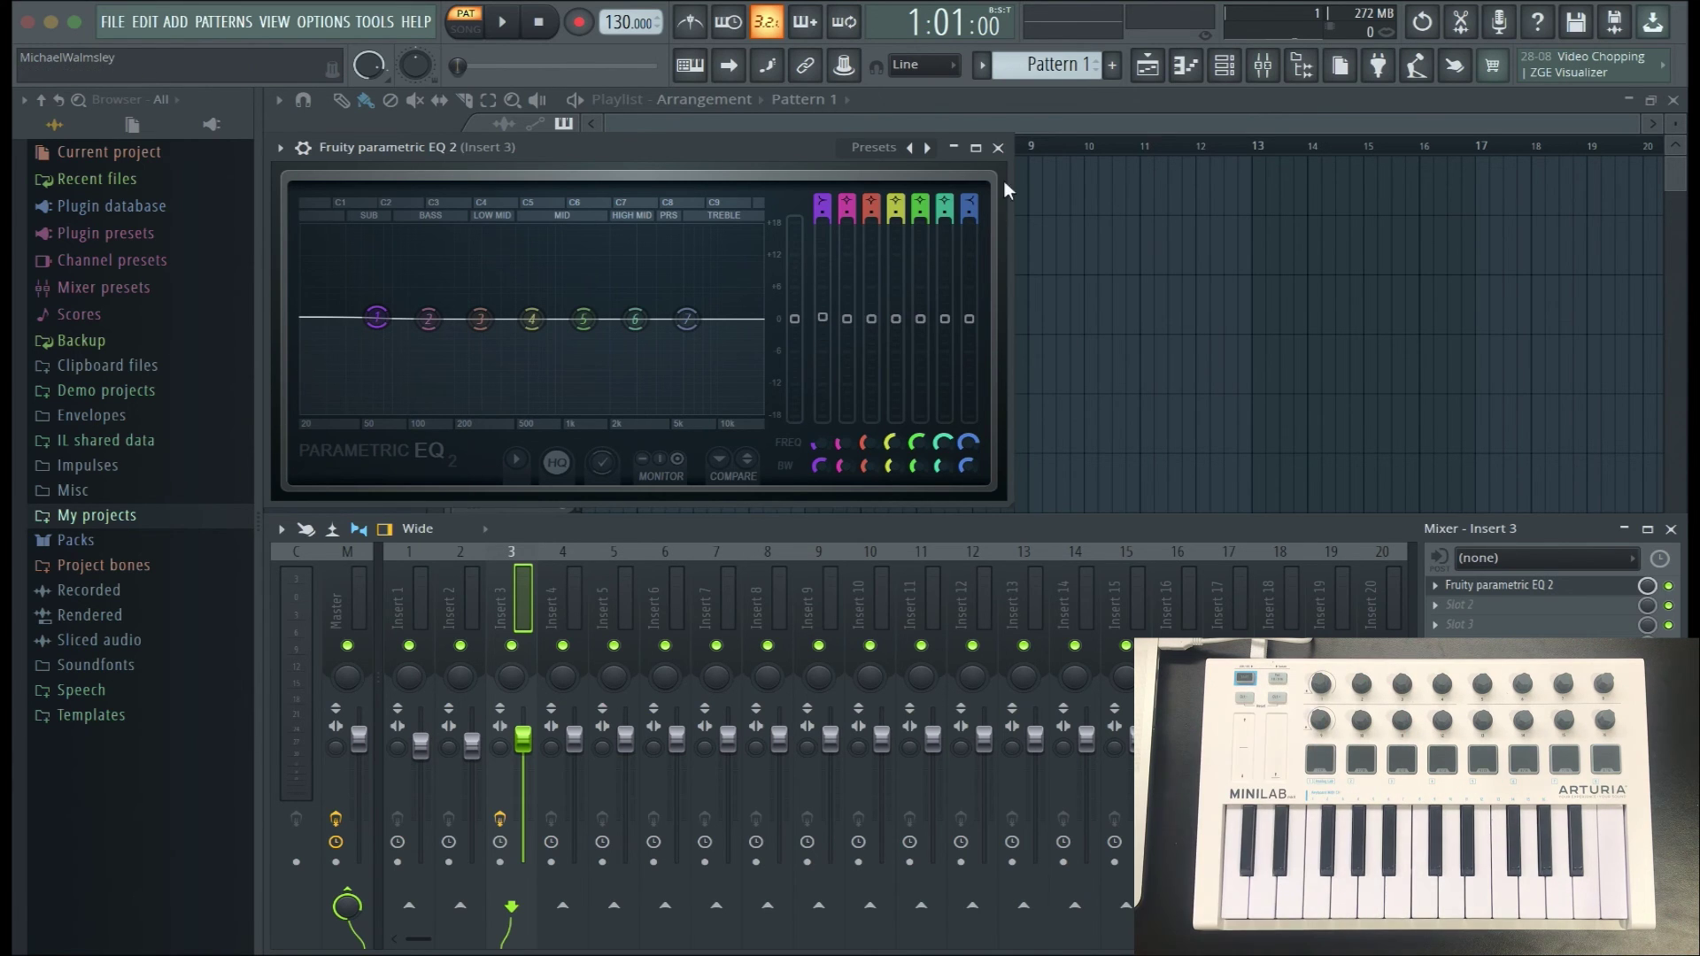
left_click(998, 148)
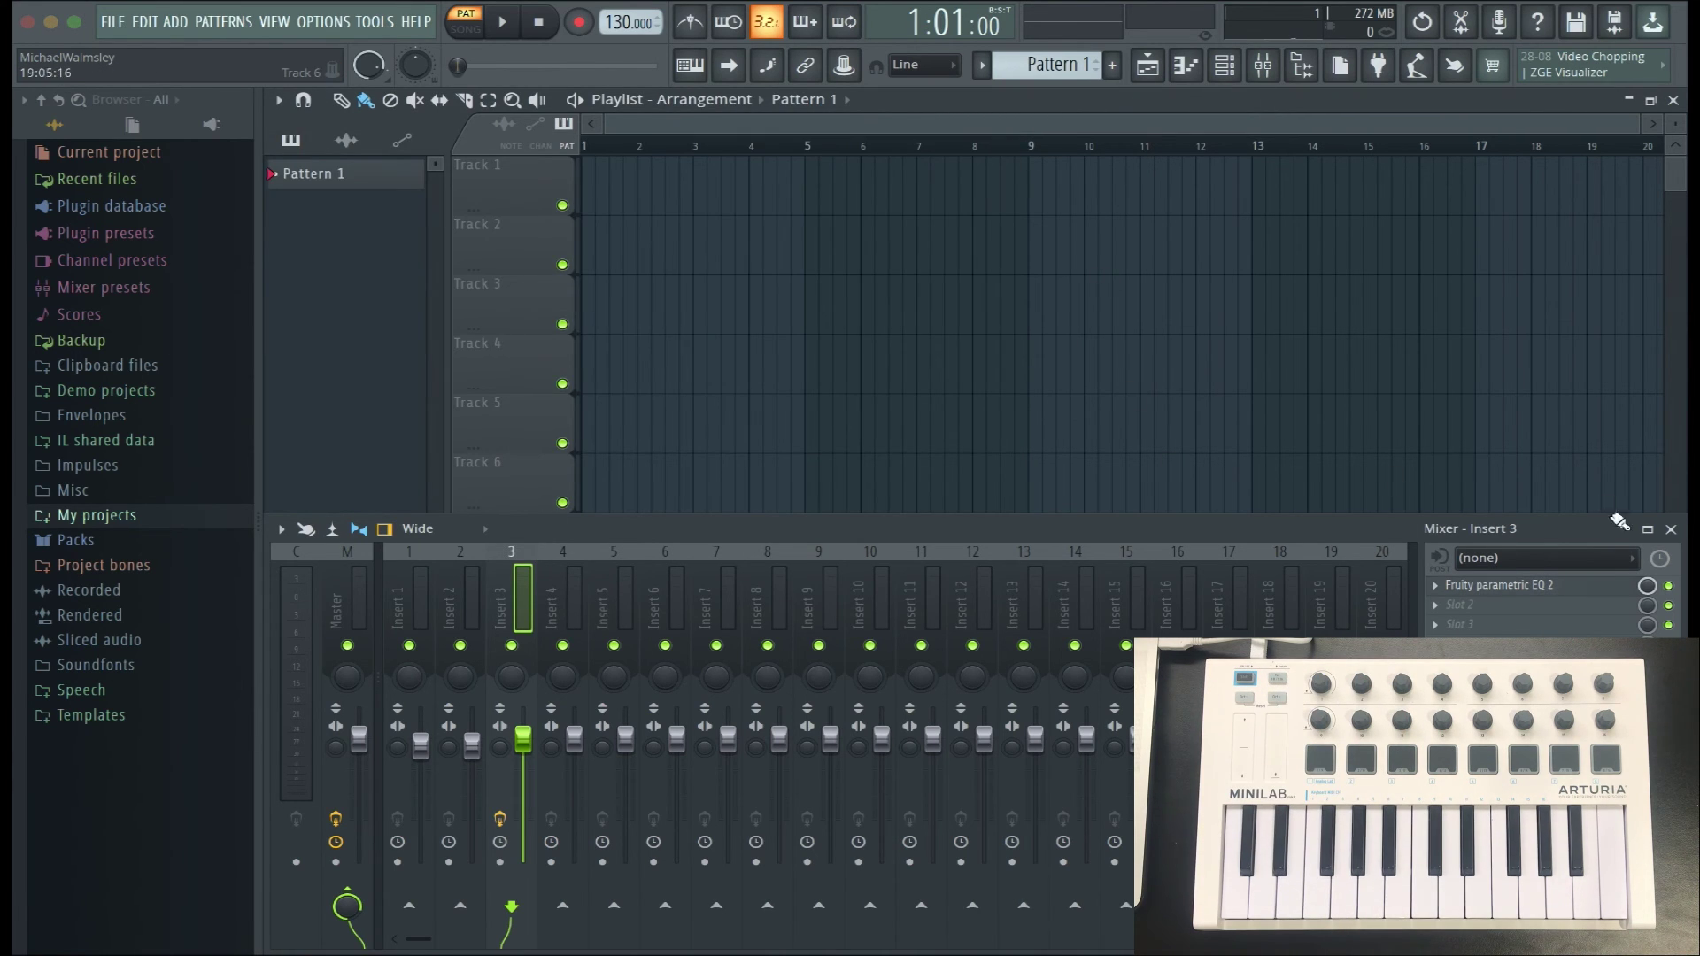
left_click(1671, 529)
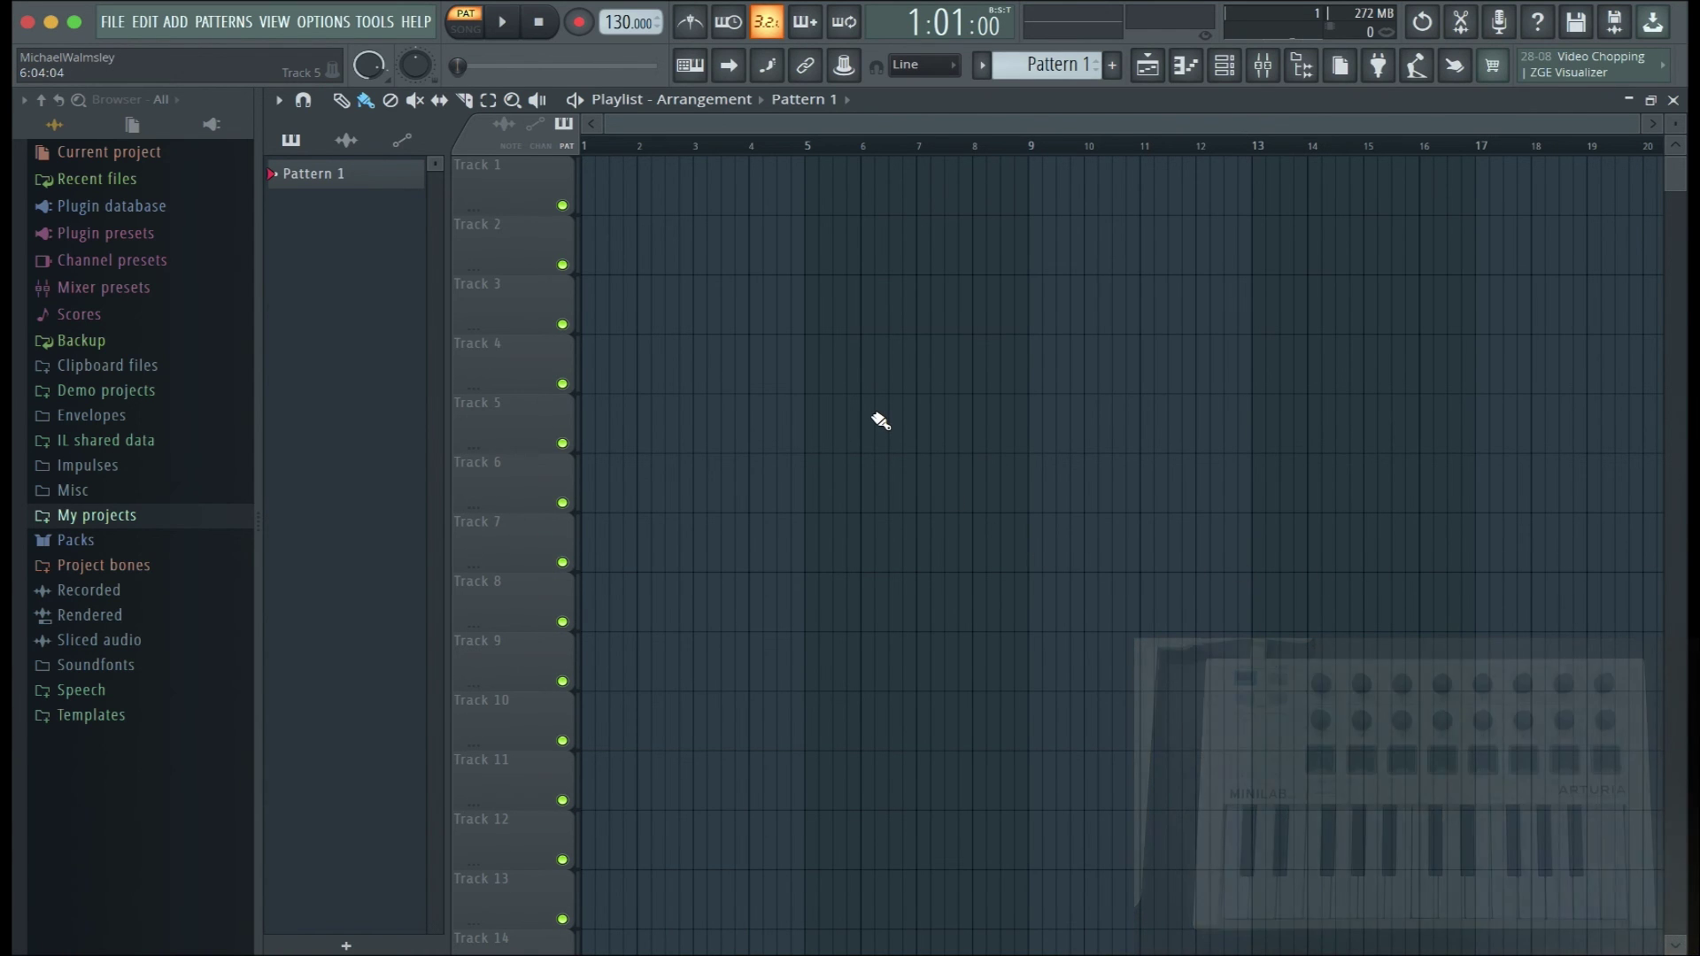